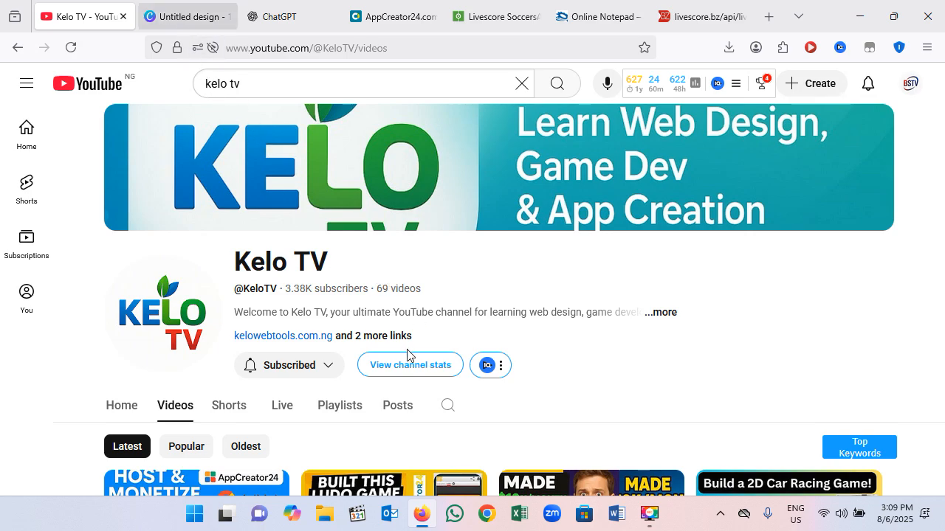
# - Switch to the Canva design and play the demo video of the livescore app
pyautogui.hotkey('ctrl', 'Tab')
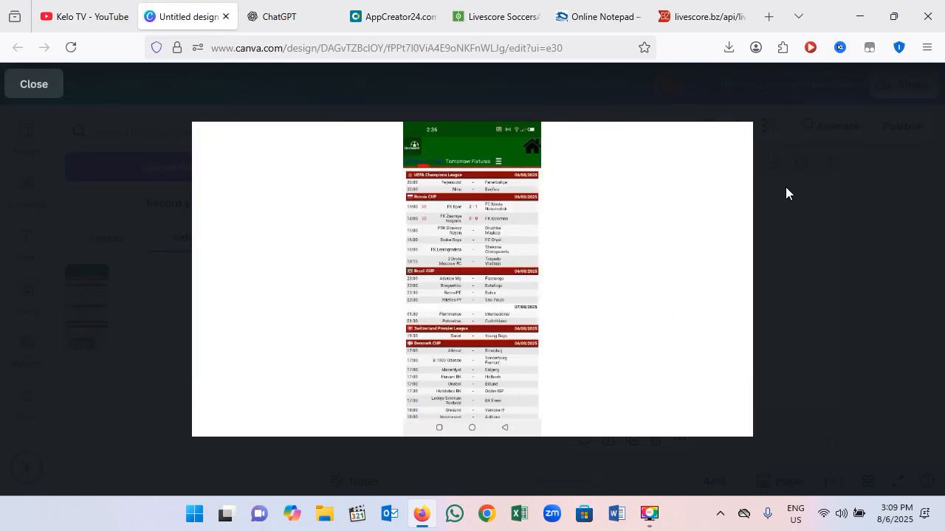
pyautogui.moveTo(461, 285)
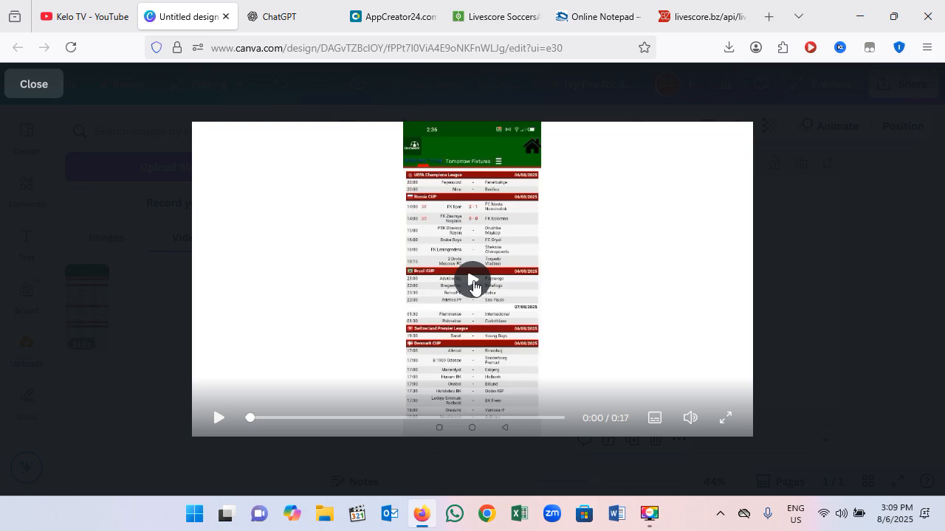
pyautogui.click(576, 275)
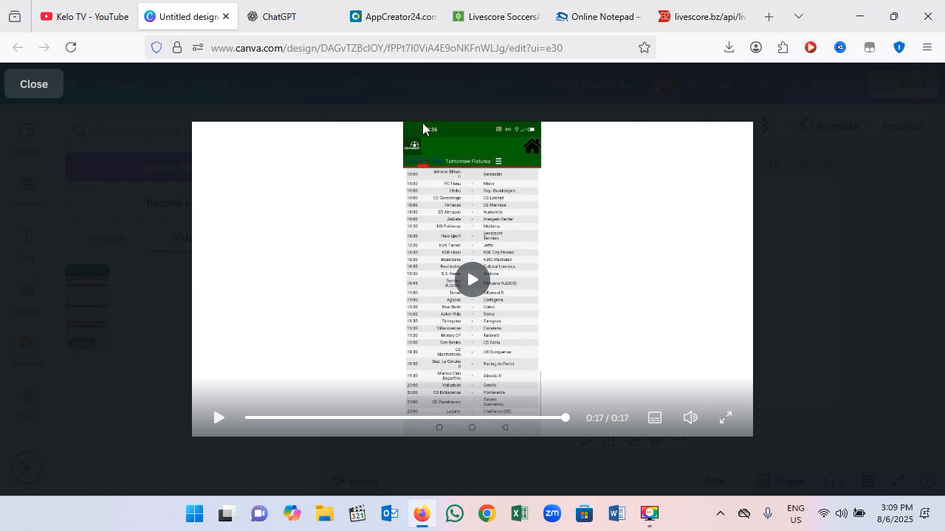
# - Examine the livescore HTML in the online notepad and the "Your Live Score Code" snippet on livescore.bz
pyautogui.click(587, 22)
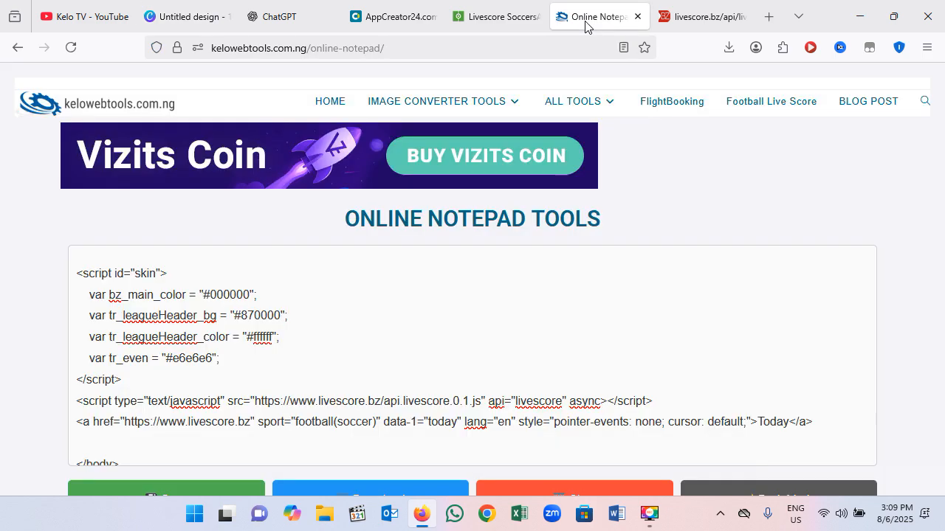
pyautogui.scroll(-2, 380, 398)
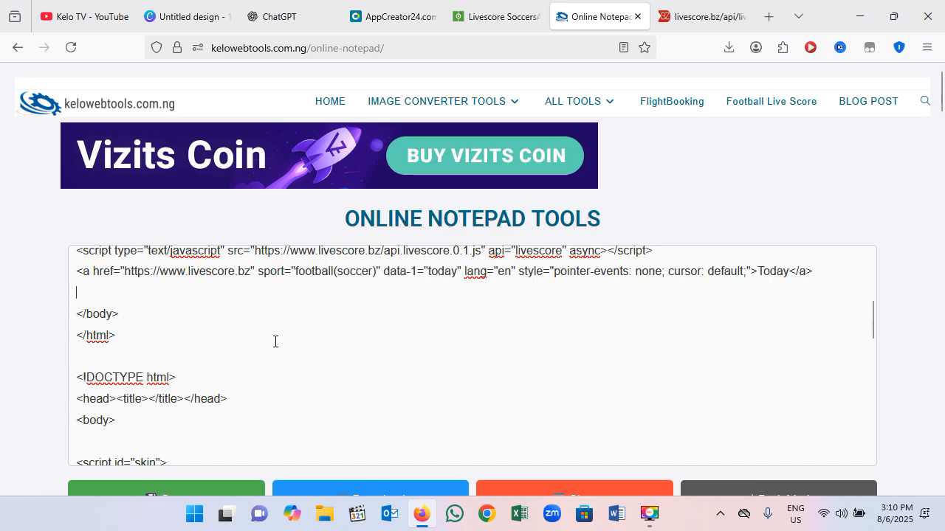
pyautogui.scroll(4, 275, 341)
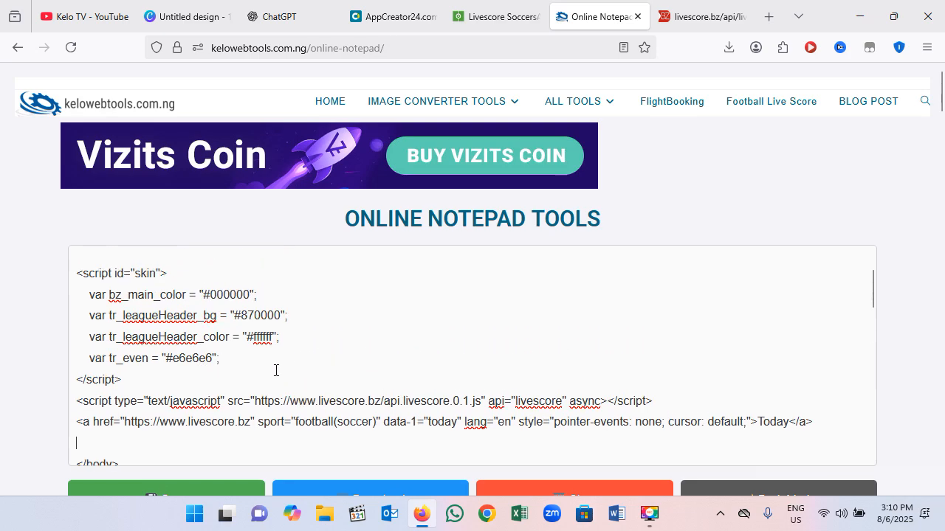
pyautogui.scroll(-2, 276, 371)
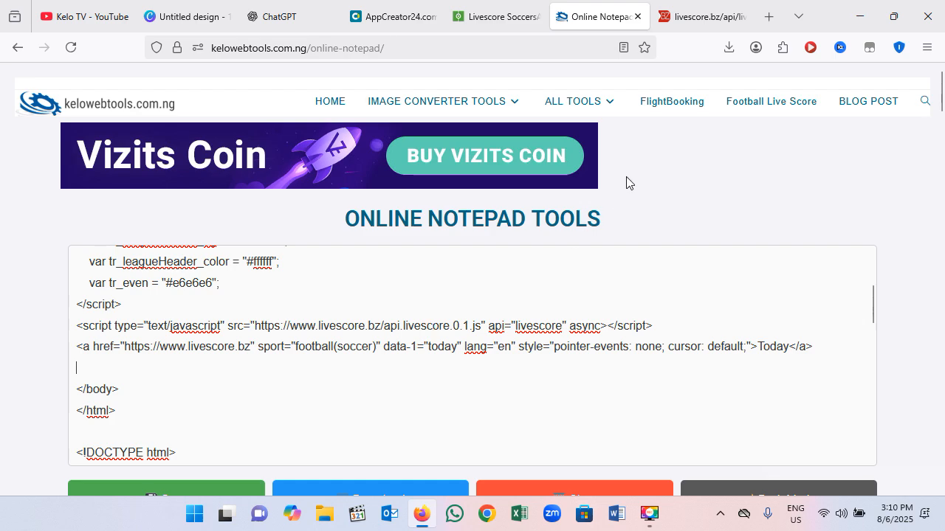
pyautogui.click(690, 25)
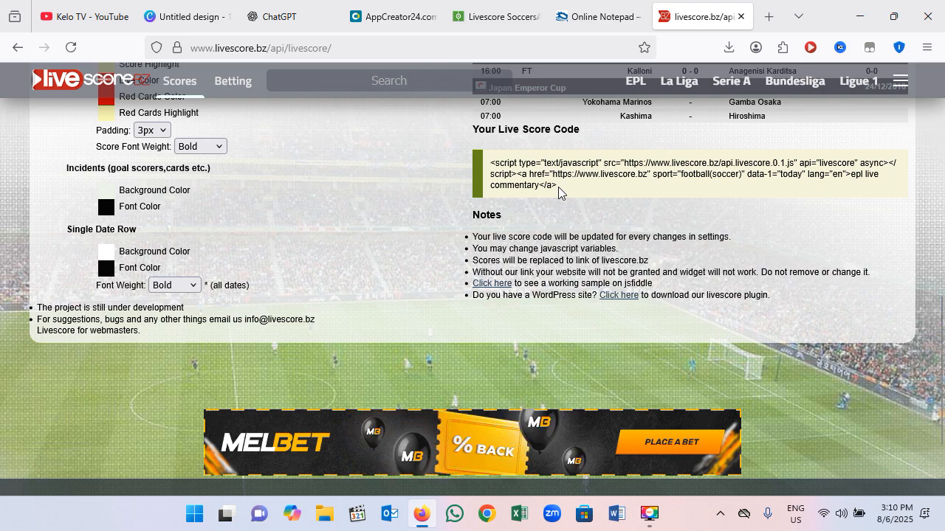
pyautogui.moveTo(558, 187); pyautogui.dragTo(489, 163)
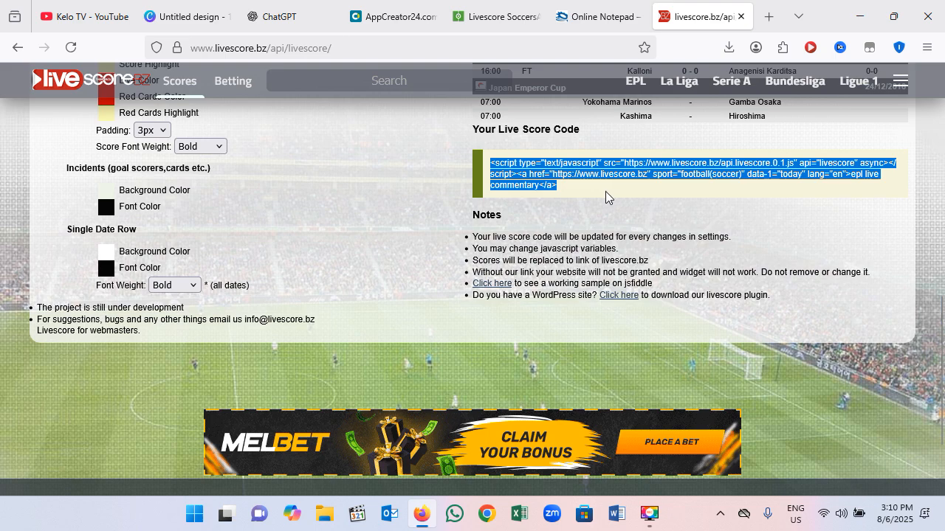
# - Copy the first complete HTML block, from <!DOCTYPE html> through </html>, in the online notepad
pyautogui.click(579, 29)
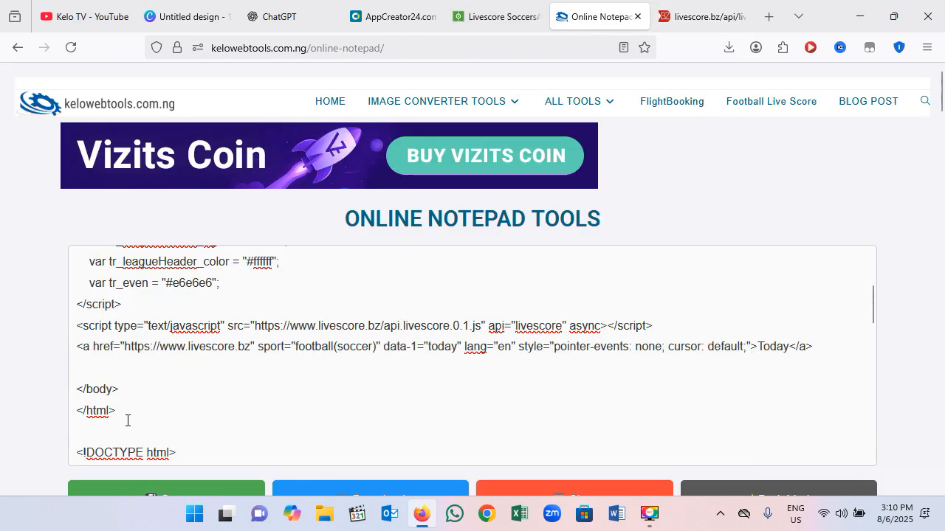
pyautogui.moveTo(127, 421); pyautogui.dragTo(84, 236)
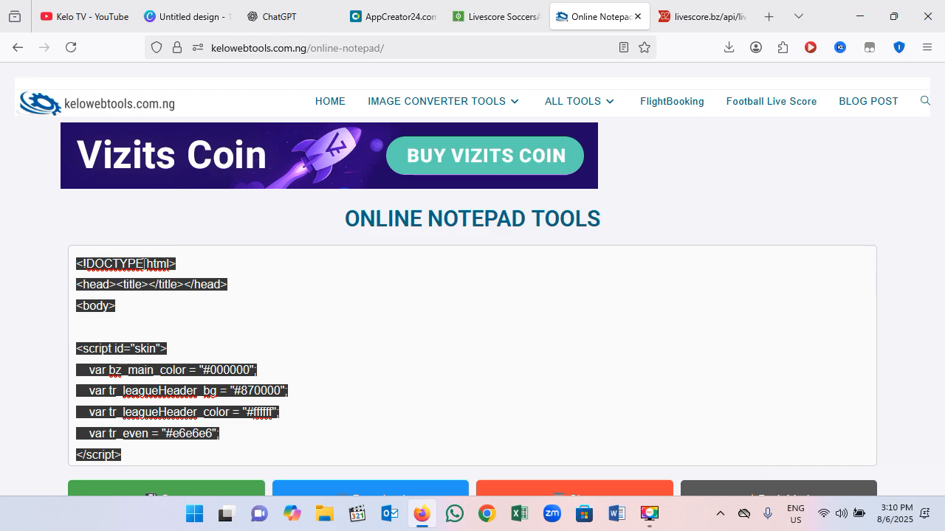
pyautogui.rightClick(238, 221)
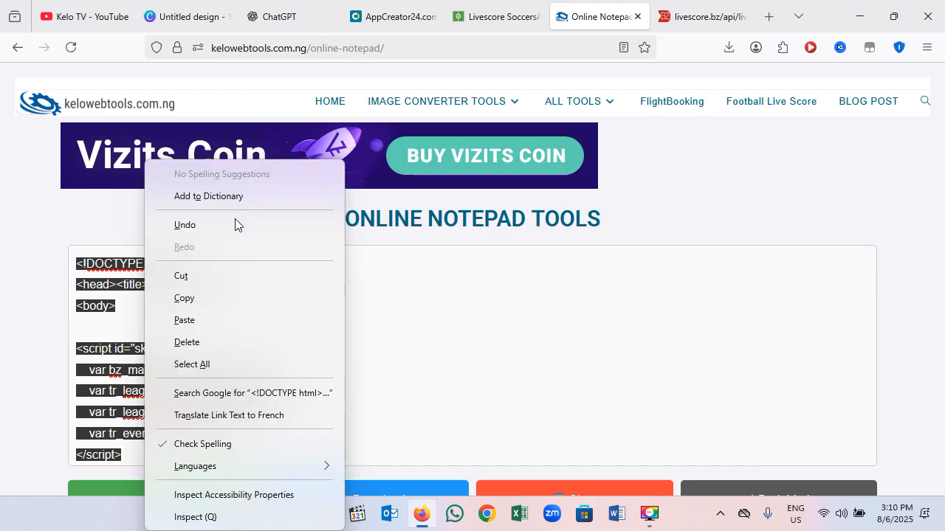
pyautogui.click(194, 297)
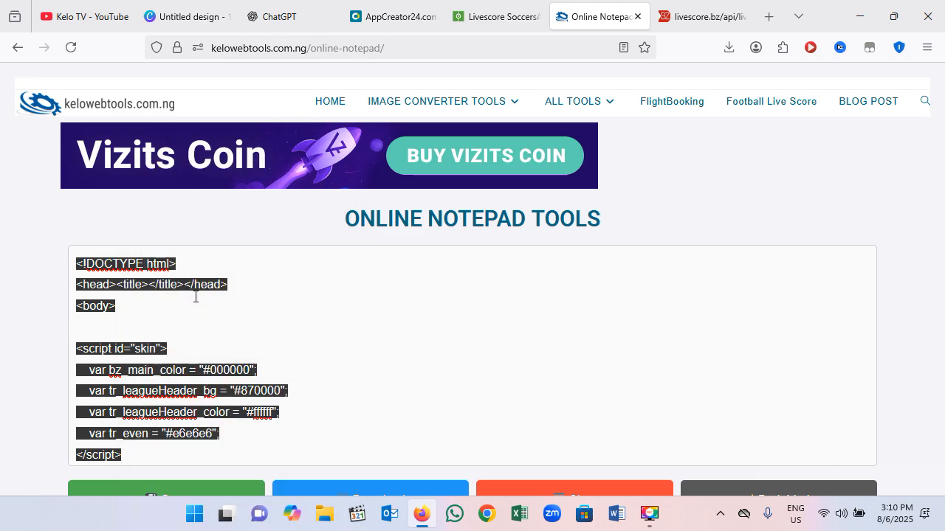
# - Switch to AppCreator24, start creating a new app and name it "LIVESCORE APP"
pyautogui.click(386, 24)
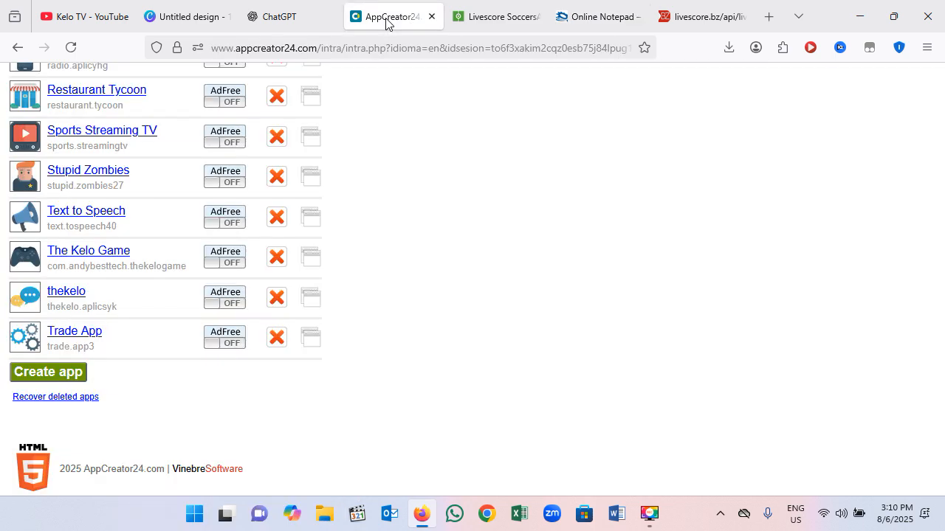
pyautogui.click(75, 377)
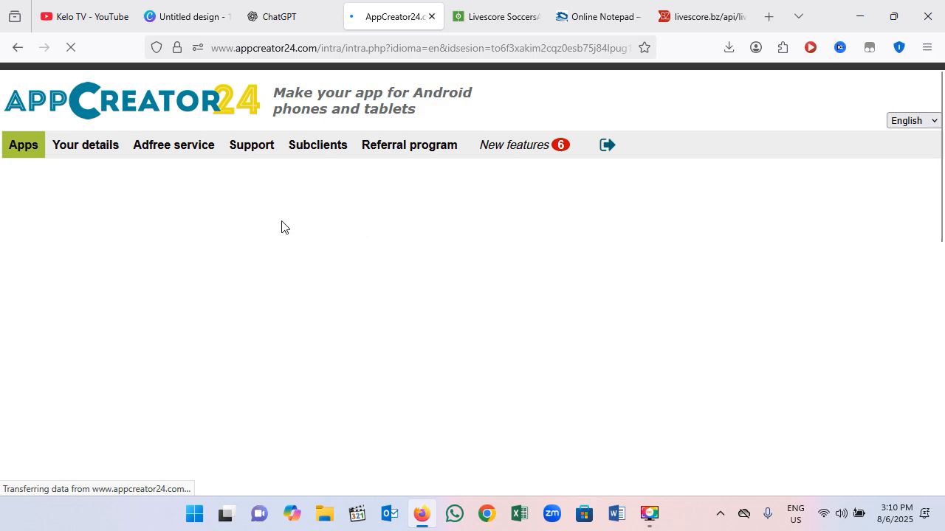
pyautogui.click(195, 283)
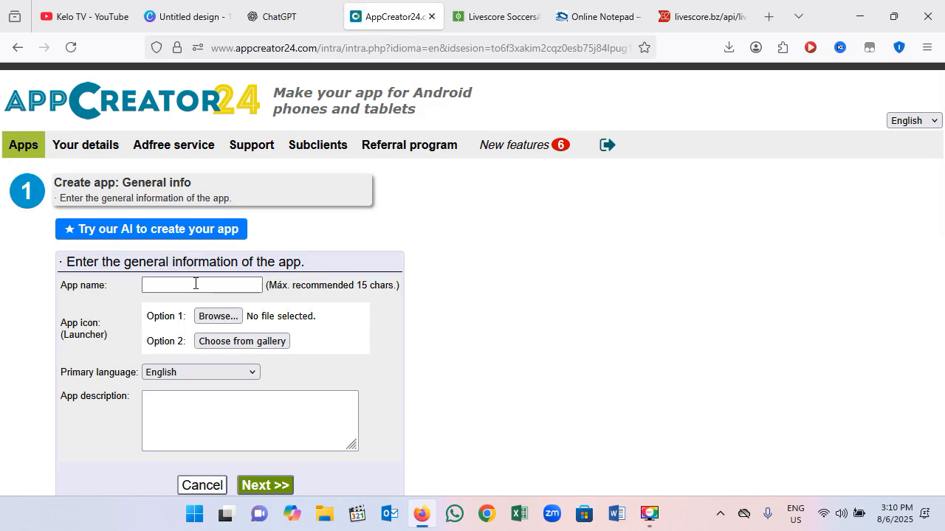
pyautogui.click(196, 284)
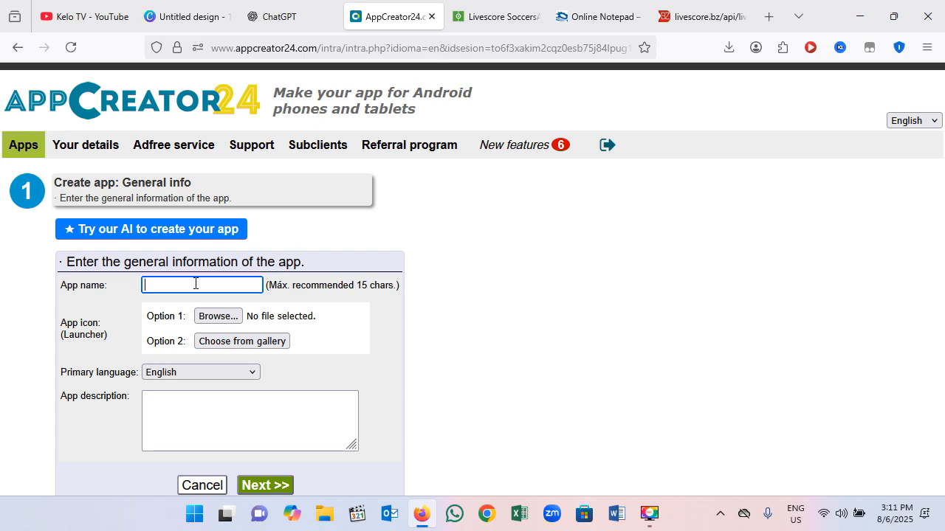
pyautogui.write('LIVESCORE APP')
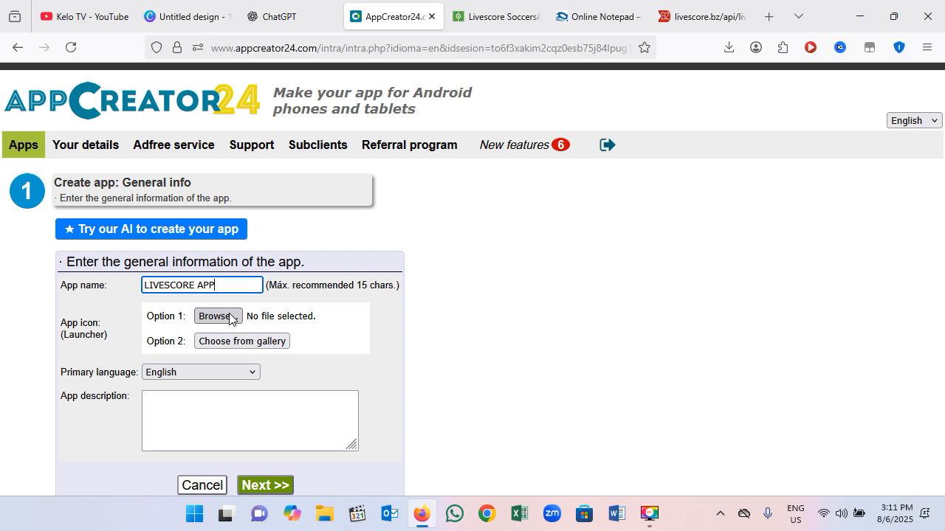
# - Choose the red-and-white lifebuoy from the icon gallery as the app's launcher icon
pyautogui.click(272, 345)
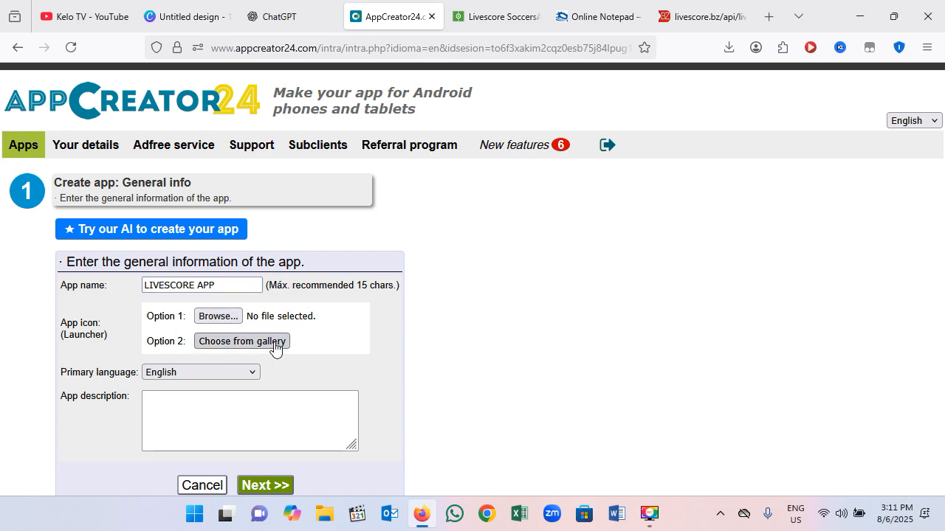
pyautogui.scroll(-3, 279, 346)
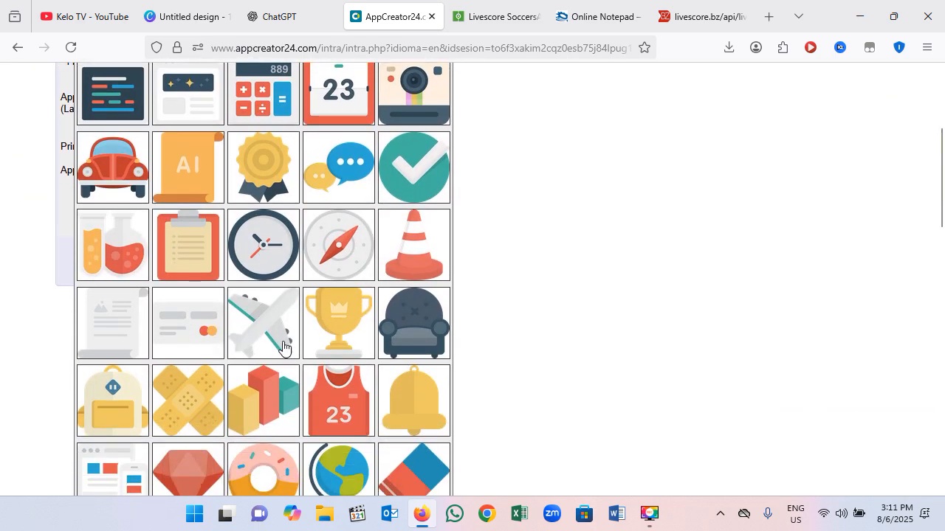
pyautogui.scroll(-3, 282, 345)
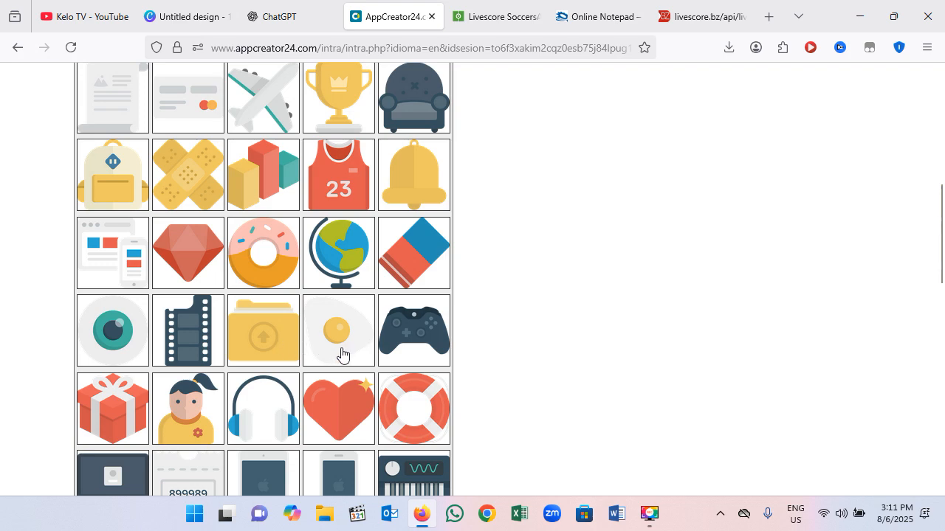
pyautogui.scroll(-7, 385, 364)
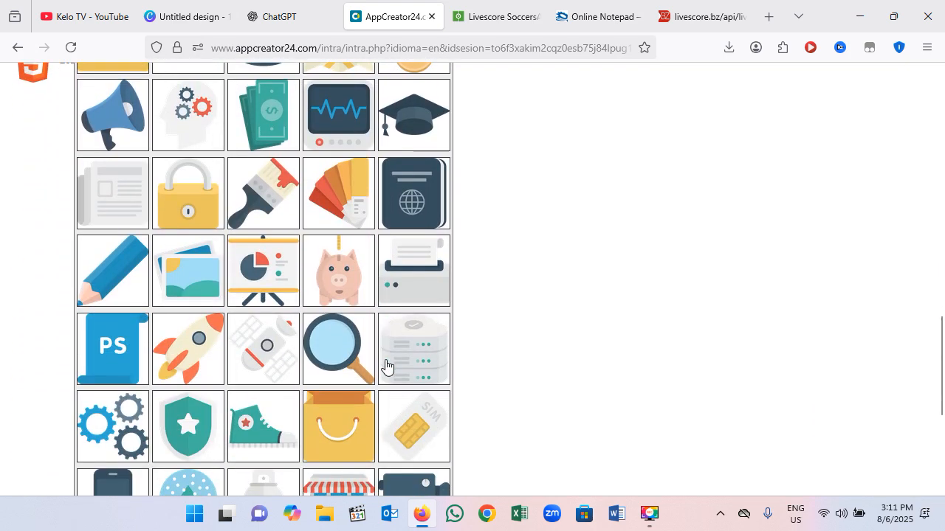
pyautogui.scroll(-4, 386, 365)
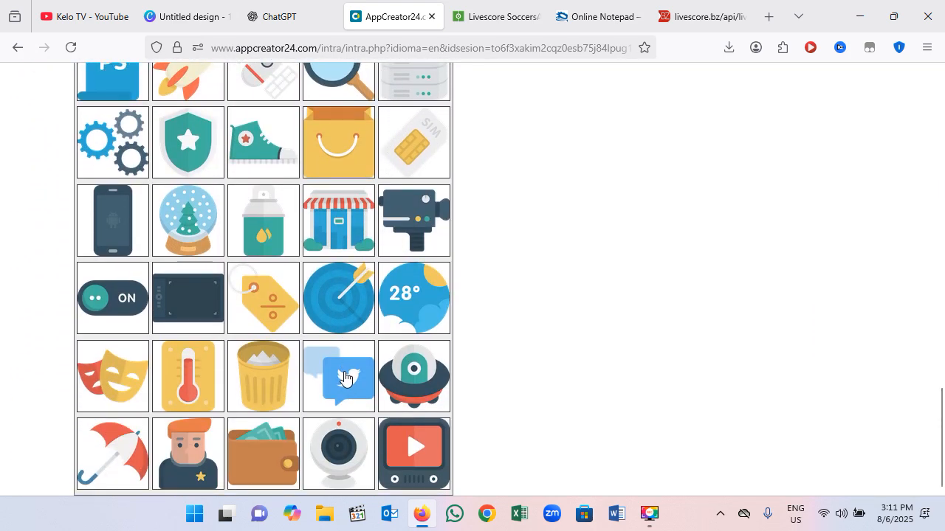
pyautogui.scroll(4, 354, 380)
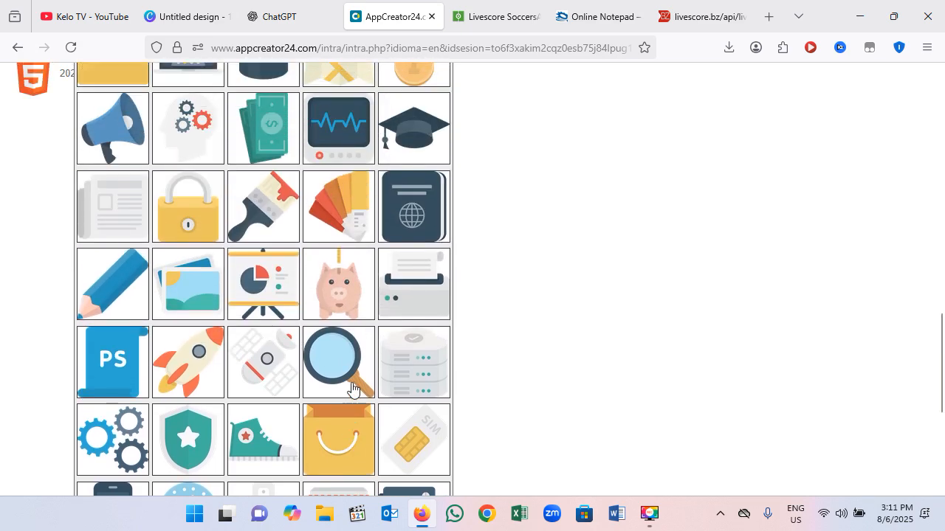
pyautogui.scroll(4, 352, 389)
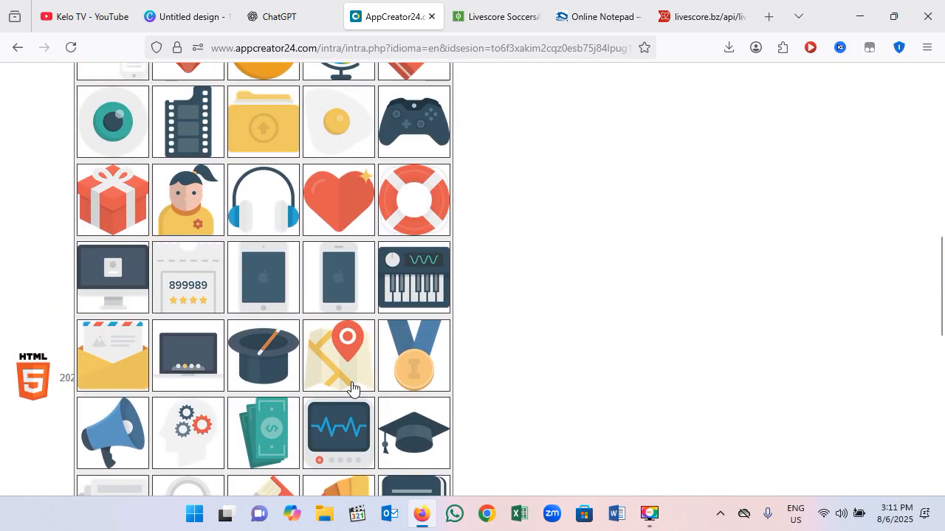
pyautogui.scroll(1, 358, 367)
pyautogui.scroll(1, 353, 376)
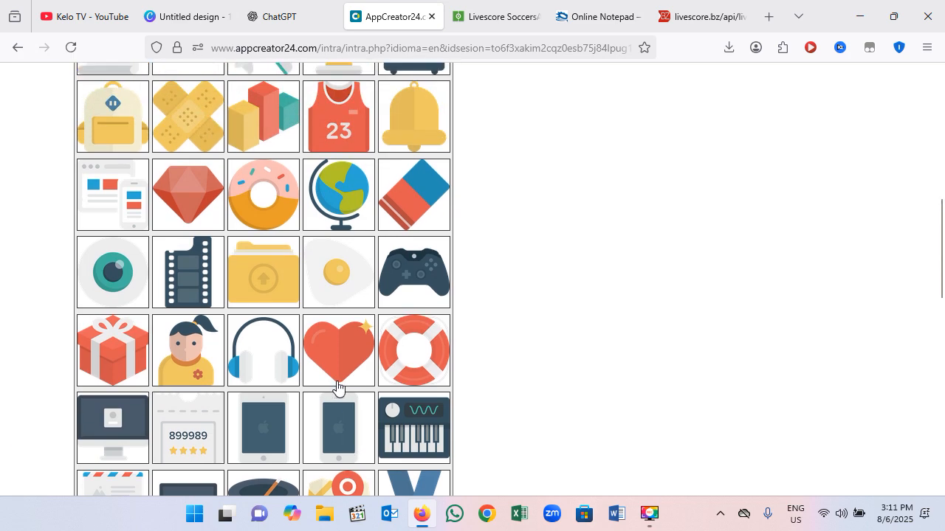
pyautogui.scroll(2, 310, 299)
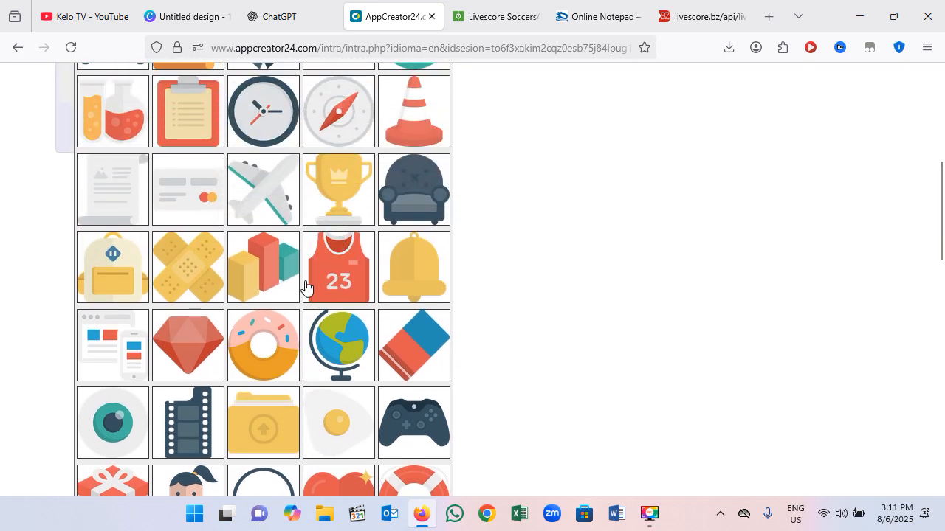
pyautogui.scroll(3, 306, 287)
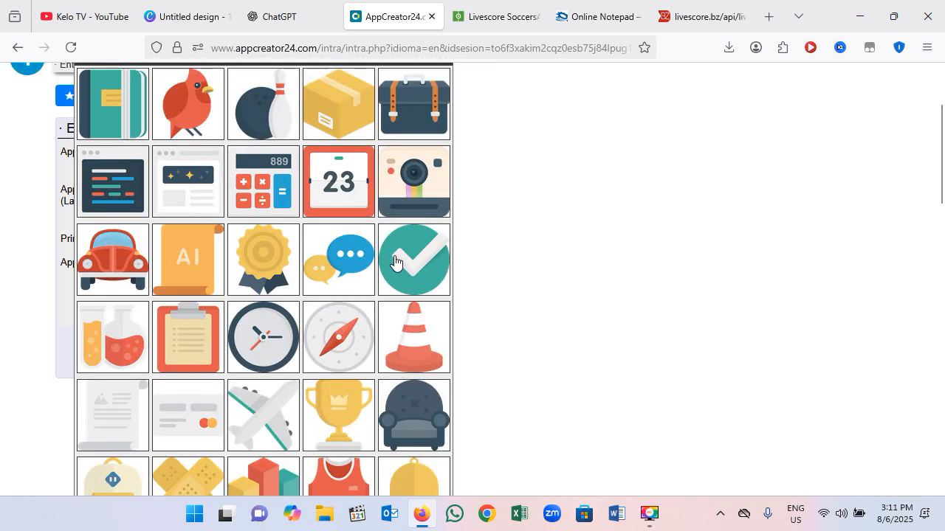
pyautogui.scroll(-2, 382, 325)
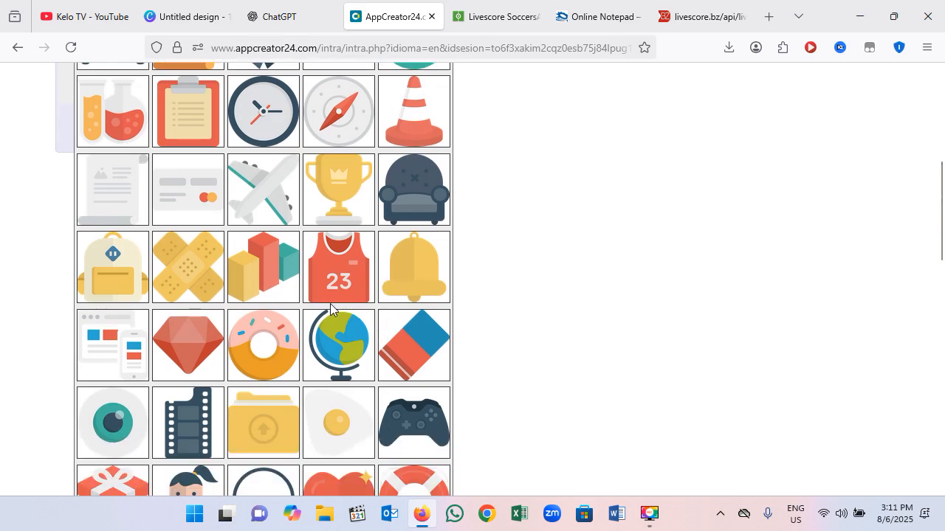
pyautogui.scroll(-2, 352, 308)
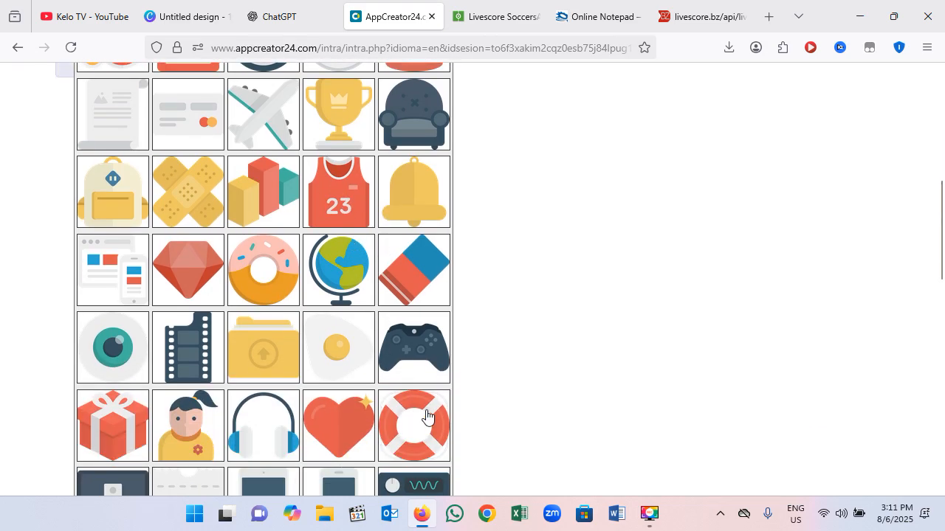
pyautogui.click(416, 424)
# - Enter "Livescore" as the app description and continue to the style selection
pyautogui.scroll(-3, 298, 338)
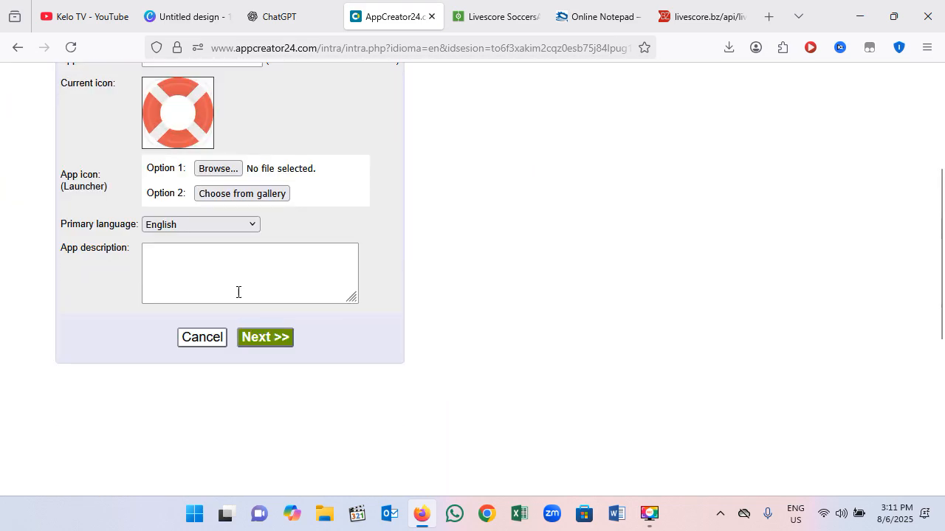
pyautogui.click(196, 257)
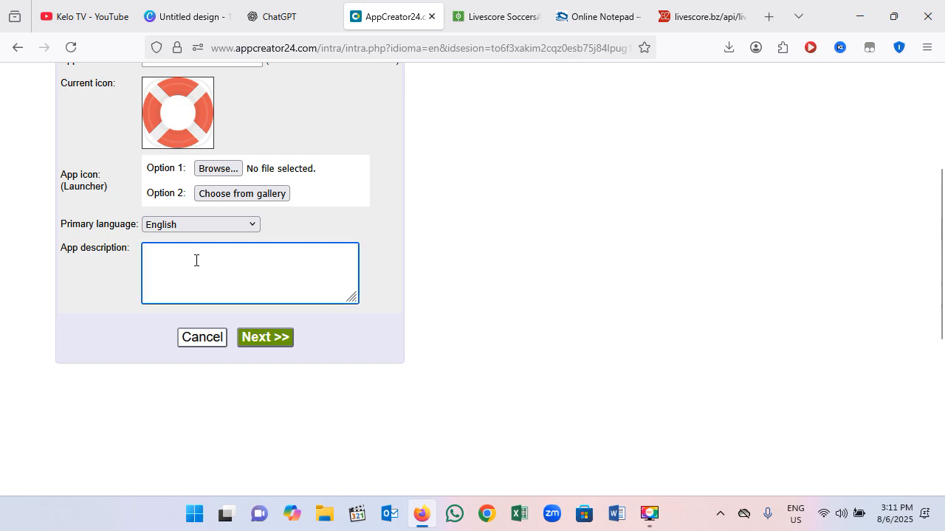
pyautogui.click(287, 23)
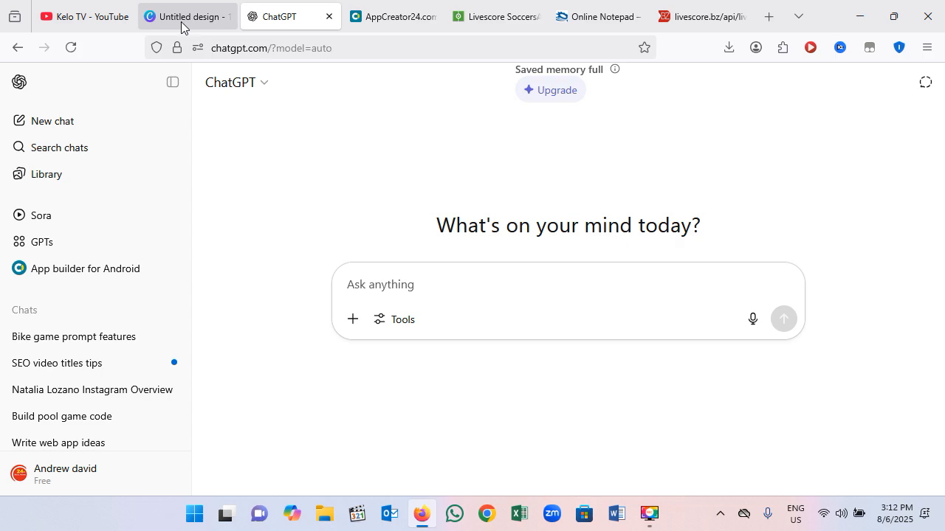
pyautogui.click(382, 19)
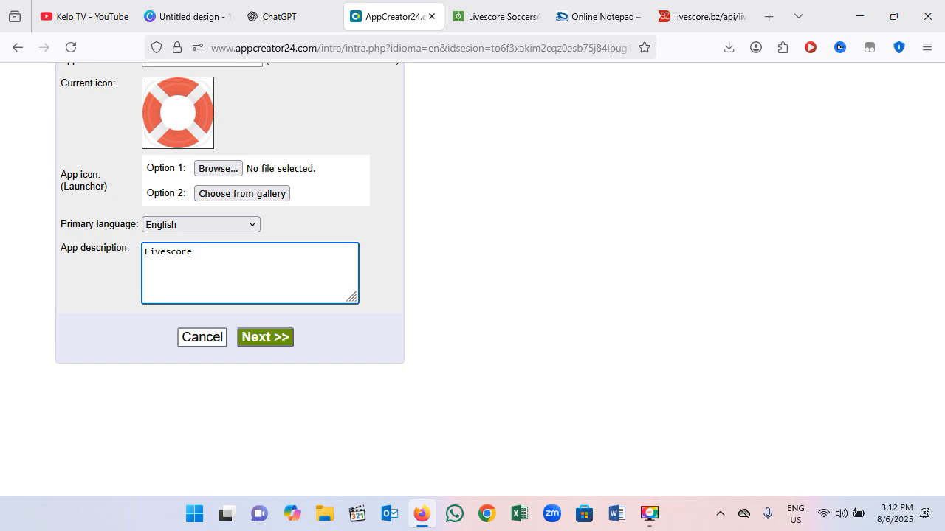
pyautogui.click(266, 337)
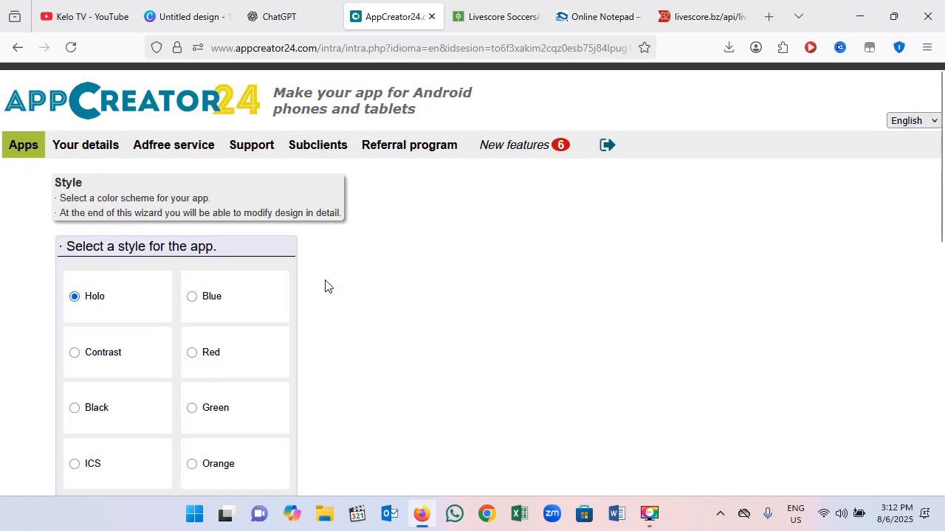
# - Keep the Holo style, finish the wizard by creating an empty app and continue to the app manager
pyautogui.scroll(-5, 173, 333)
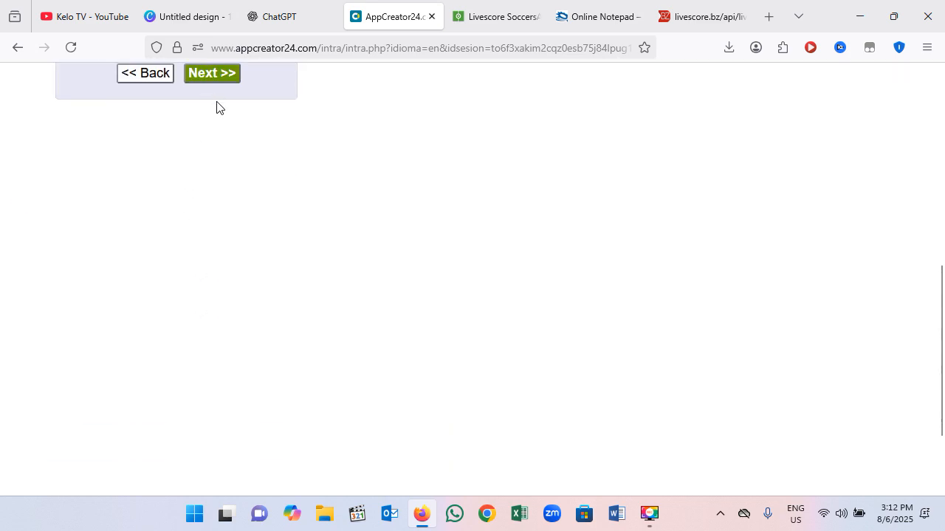
pyautogui.scroll(3, 197, 263)
pyautogui.click(216, 304)
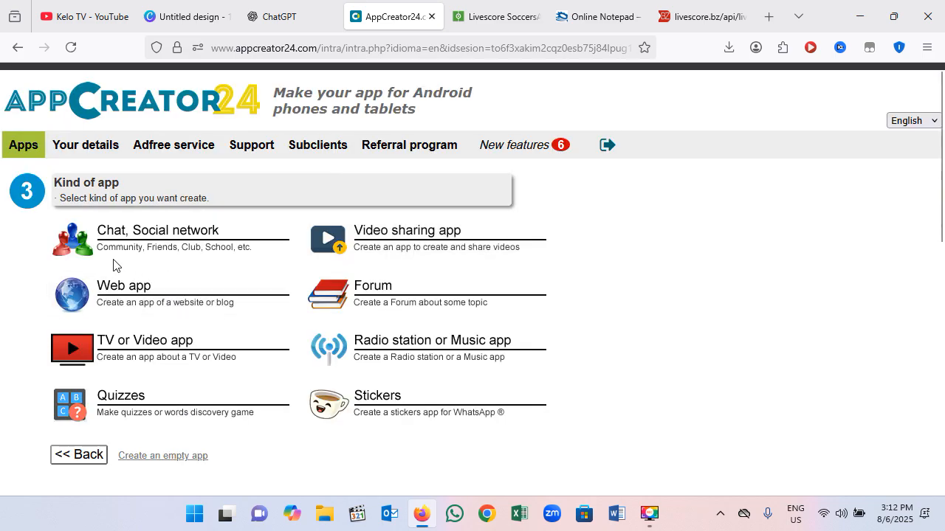
pyautogui.scroll(-2, 184, 423)
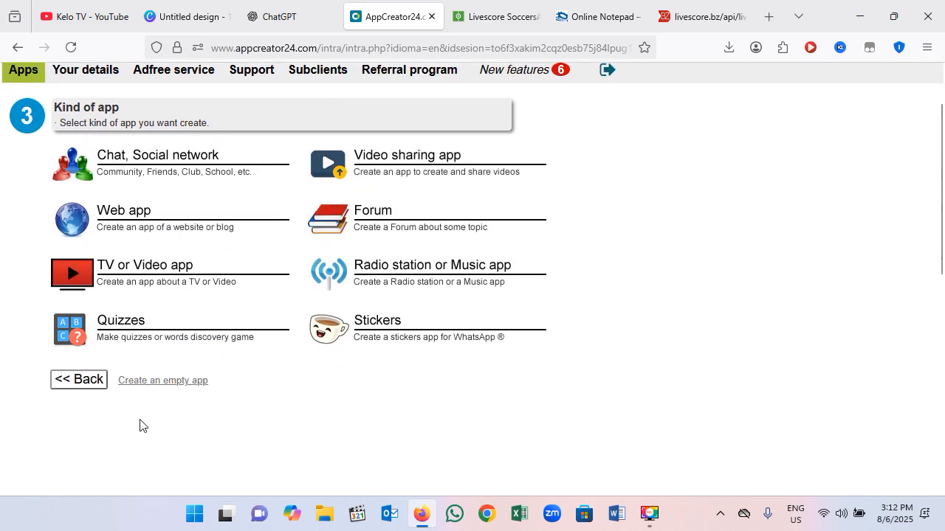
pyautogui.click(170, 381)
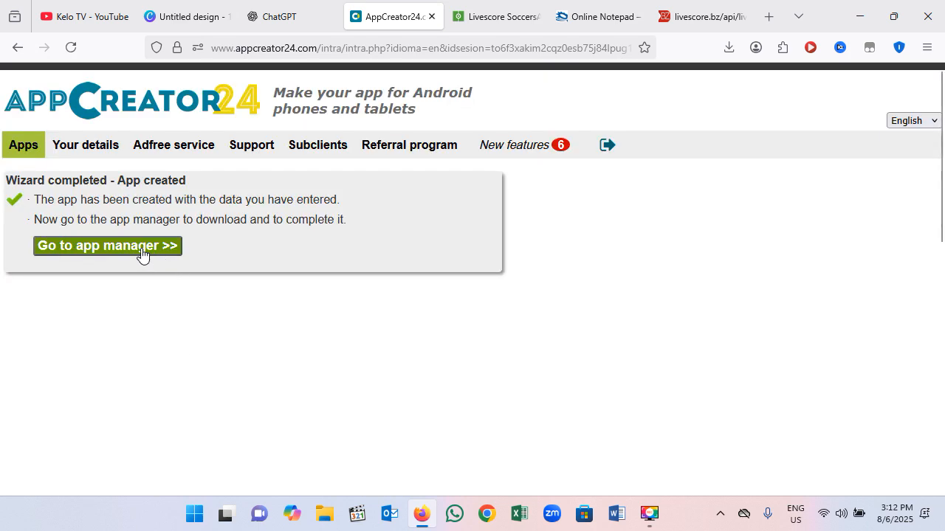
pyautogui.click(143, 251)
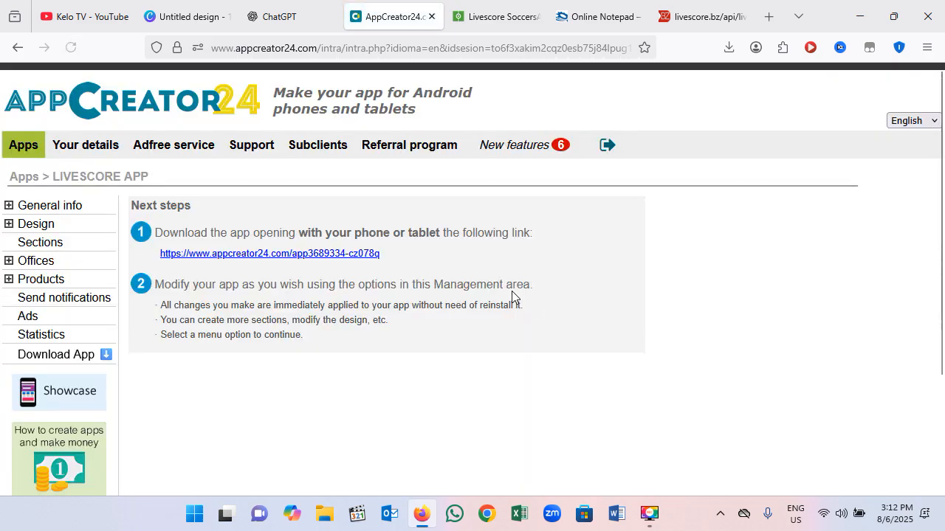
# - Create a new HTML section for the app, choosing to enter the HTML code directly (Advanced)
pyautogui.click(65, 249)
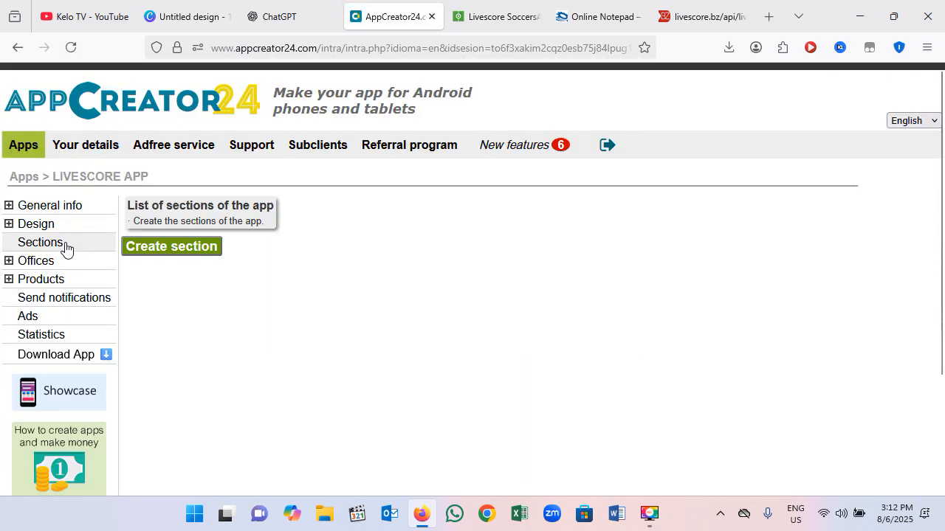
pyautogui.click(165, 255)
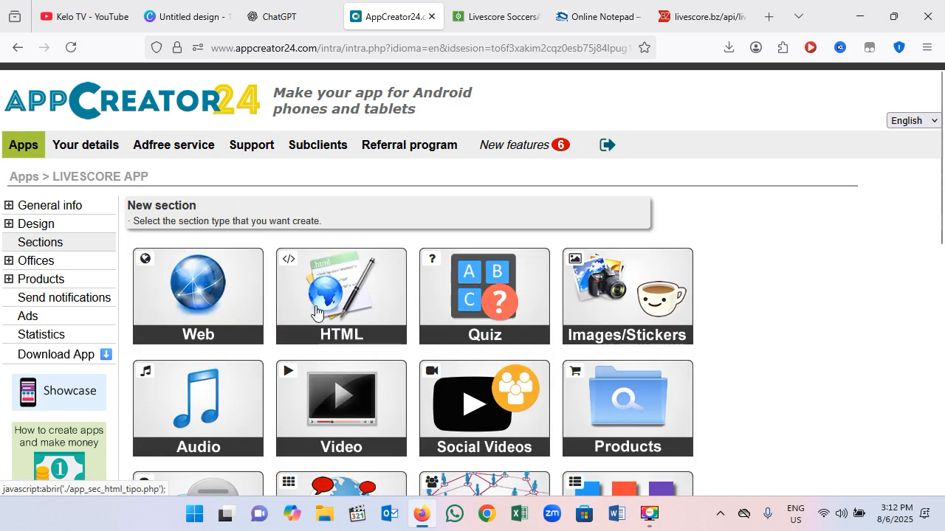
pyautogui.click(341, 316)
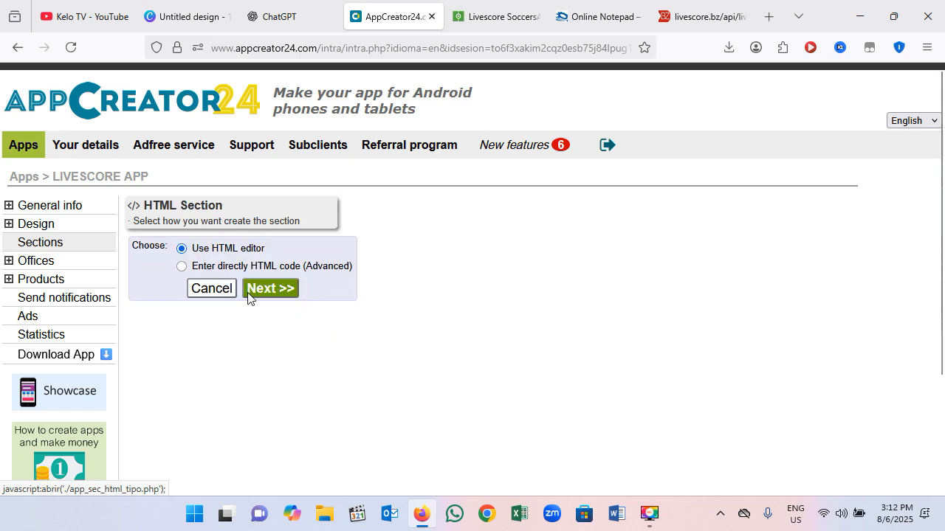
pyautogui.click(182, 266)
pyautogui.click(277, 292)
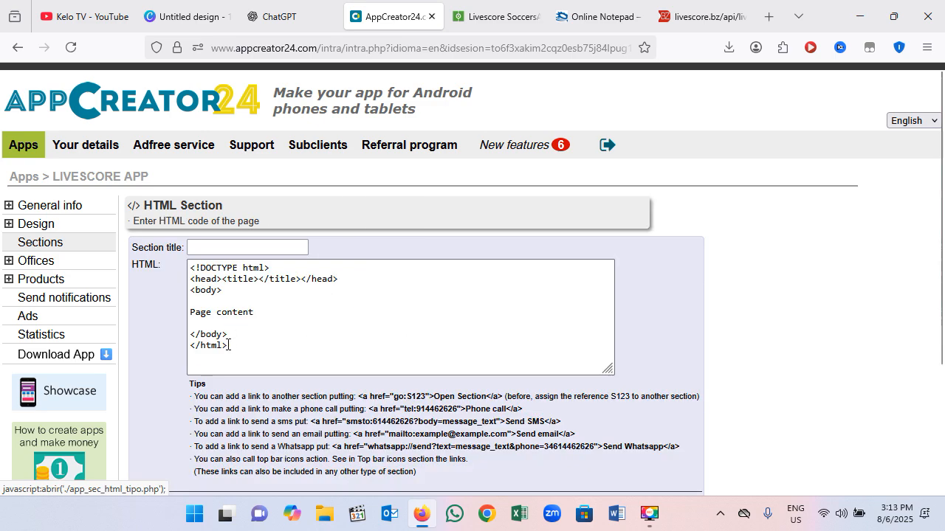
# - Replace the placeholder HTML in the new section with the copied livescore code for today's matches
pyautogui.moveTo(236, 348); pyautogui.dragTo(171, 263)
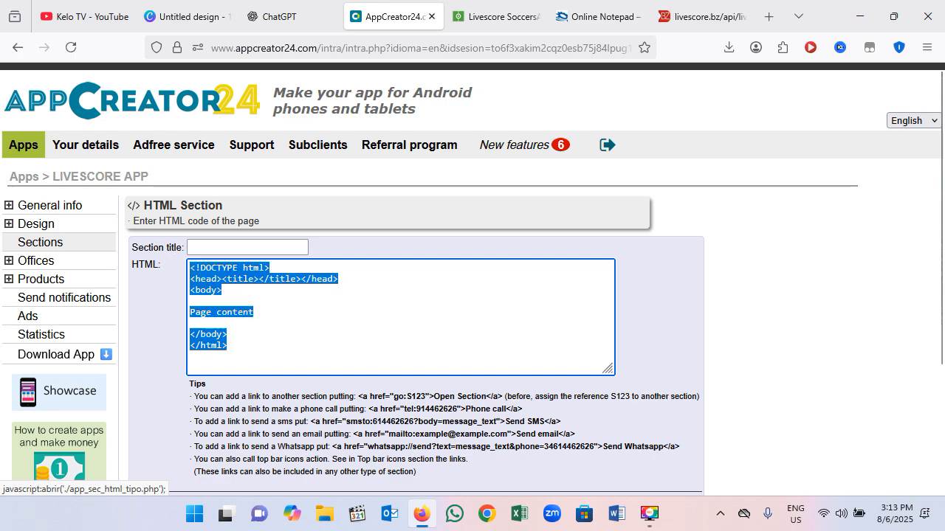
pyautogui.press('BackSpace')
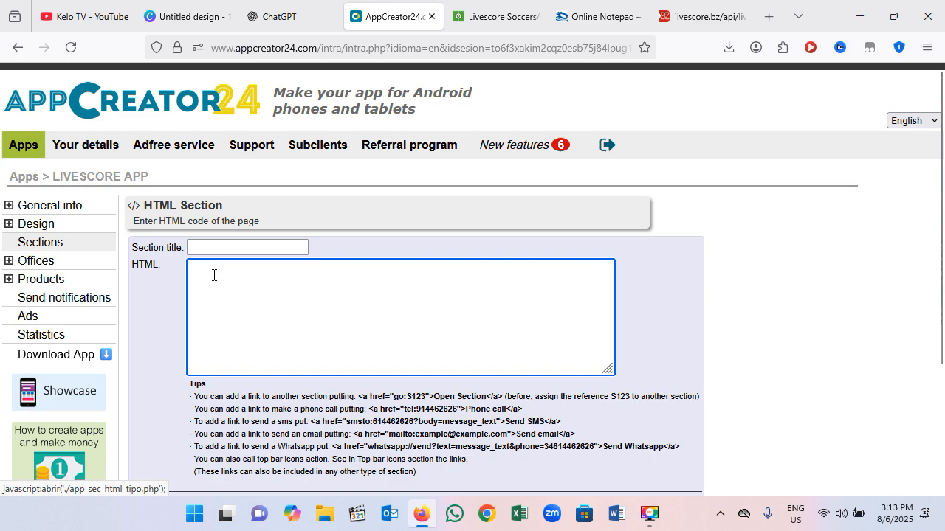
pyautogui.rightClick(213, 275)
pyautogui.click(243, 383)
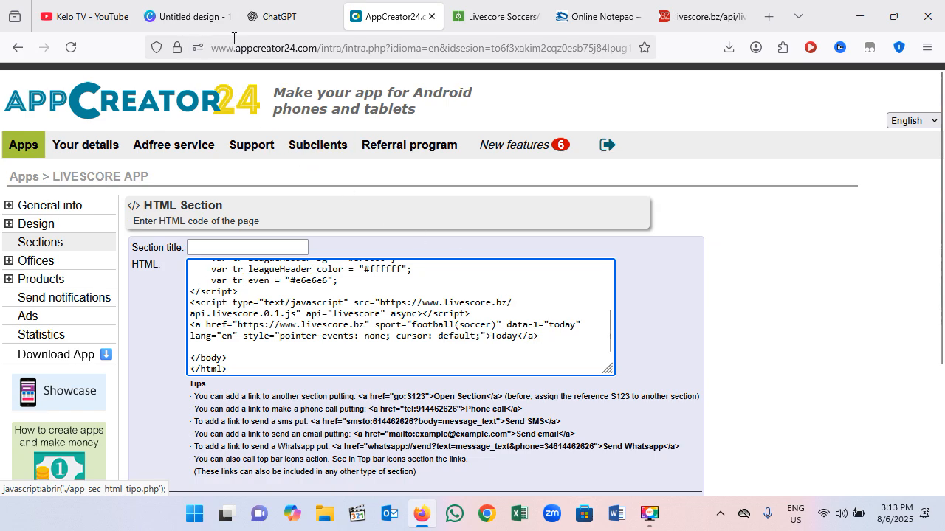
# - Check the app preview video in the Canva design, return to AppCreator24, title the section "TODAY MATCH" and save it
pyautogui.click(203, 23)
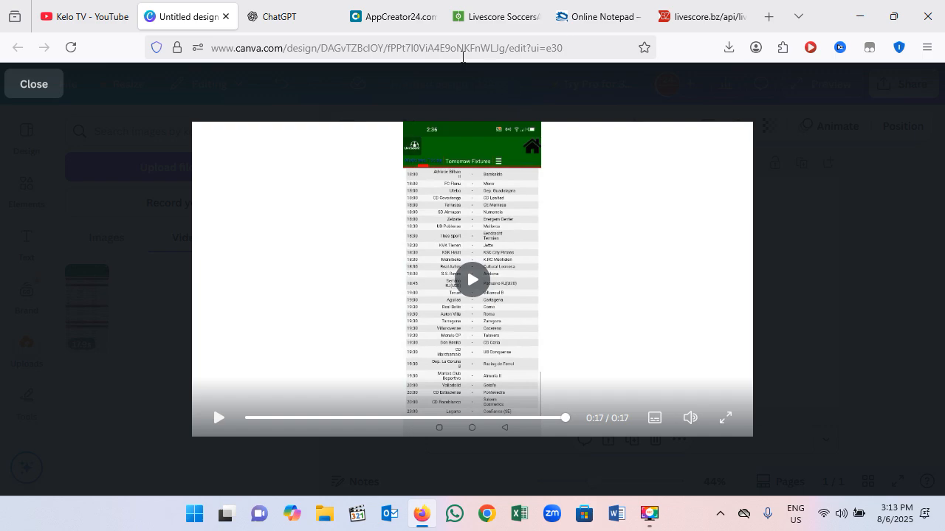
pyautogui.click(418, 22)
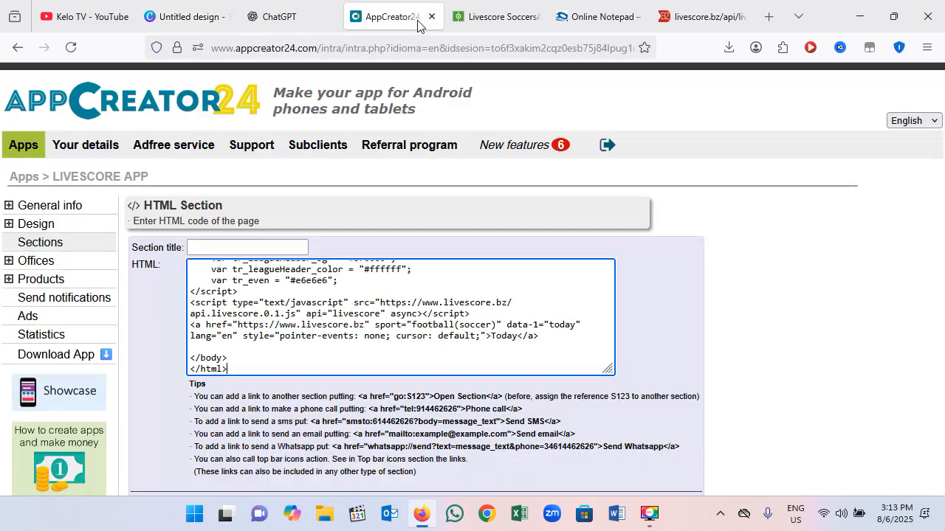
pyautogui.click(249, 248)
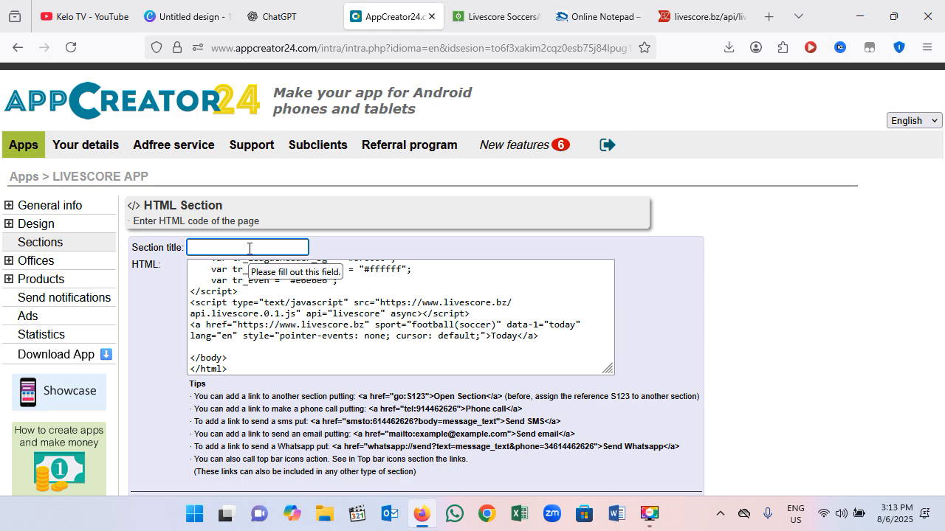
pyautogui.write('TO')
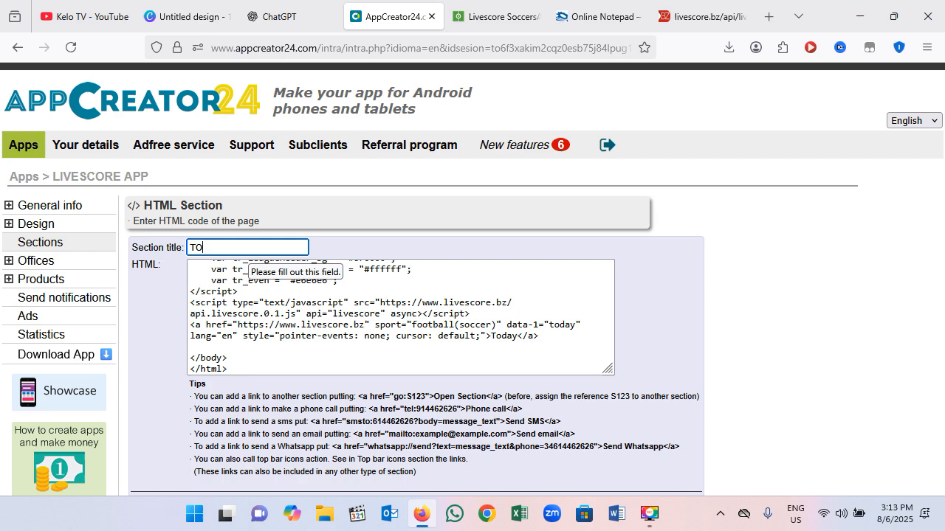
pyautogui.write('DAY MATCH')
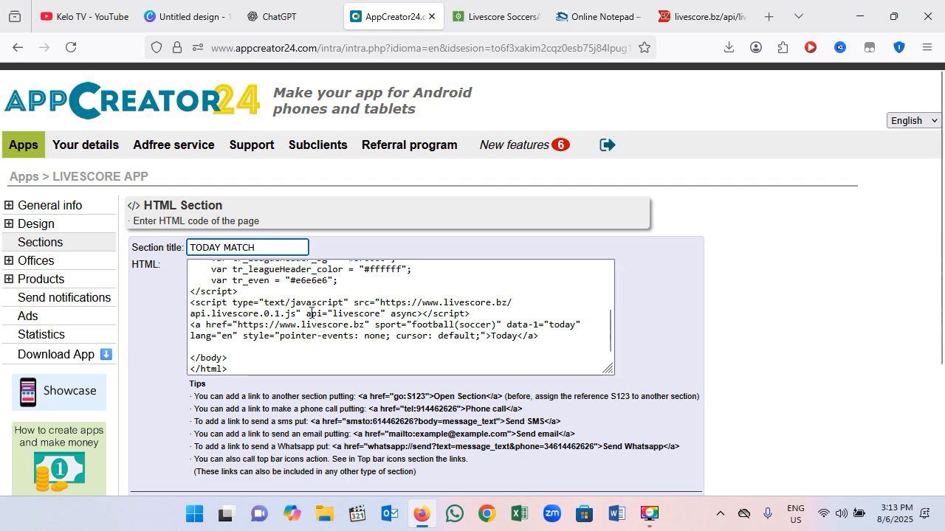
pyautogui.click(347, 311)
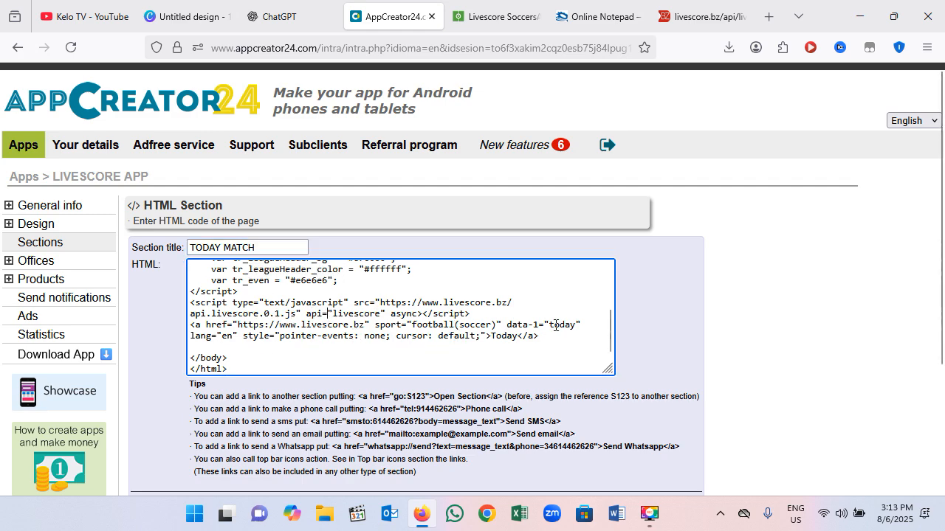
pyautogui.scroll(-1, 287, 348)
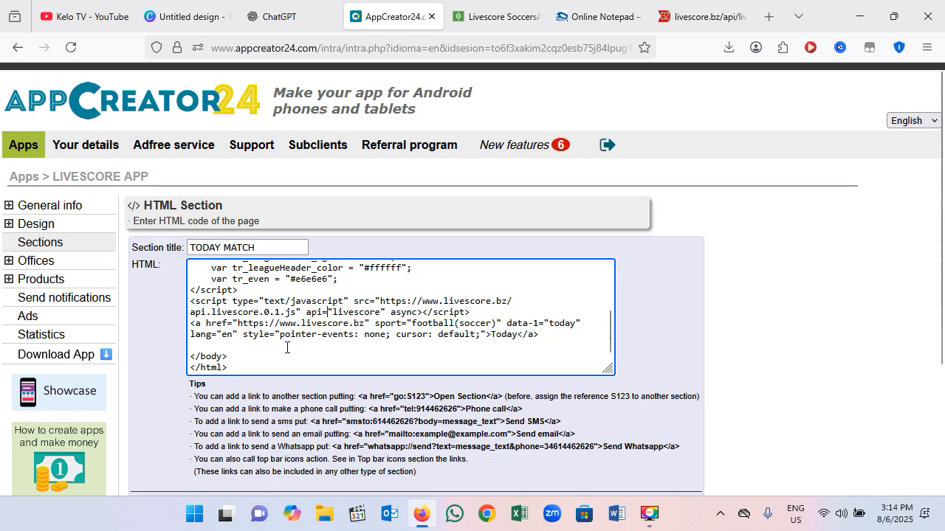
pyautogui.scroll(-2, 288, 354)
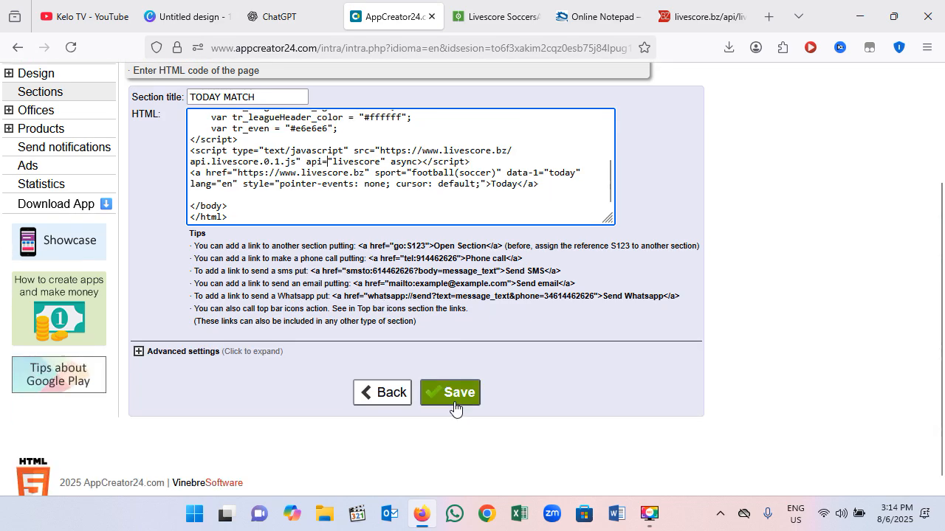
pyautogui.click(457, 401)
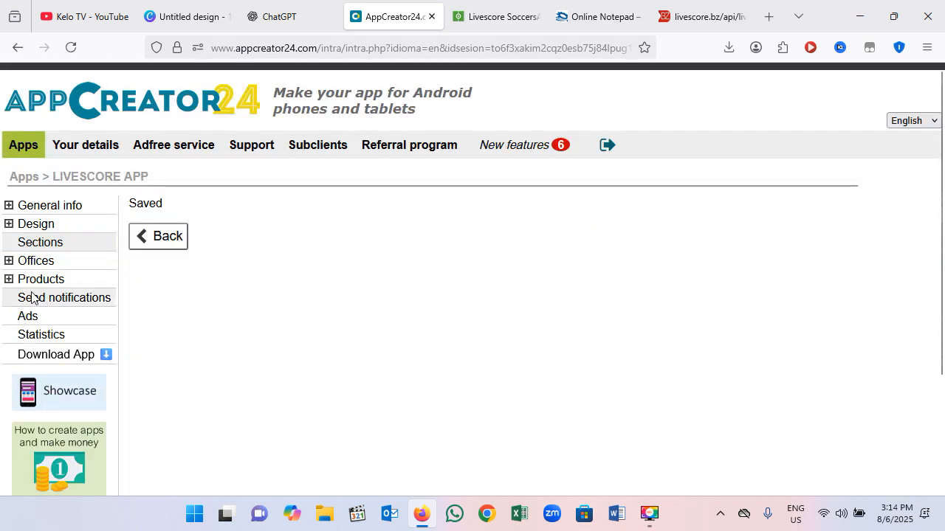
# - Return to the app's list of sections and start creating another section
pyautogui.click(57, 248)
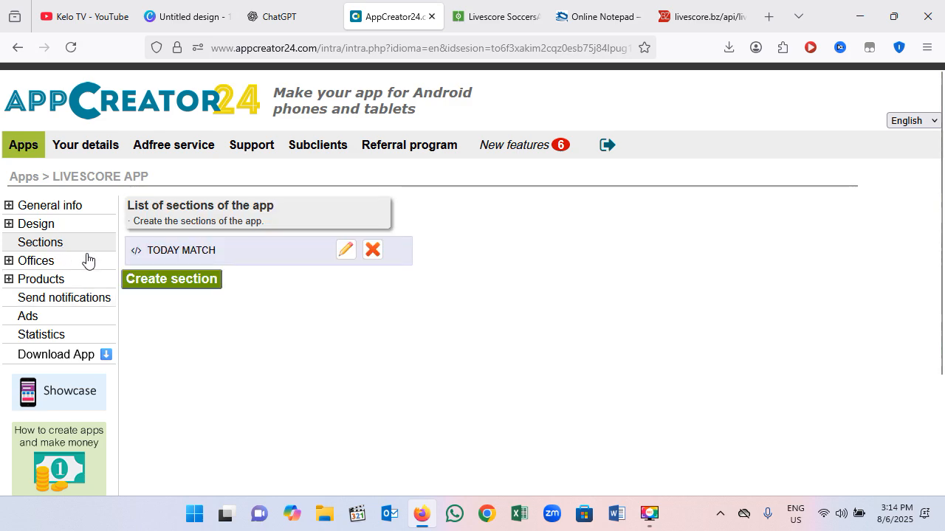
pyautogui.click(161, 285)
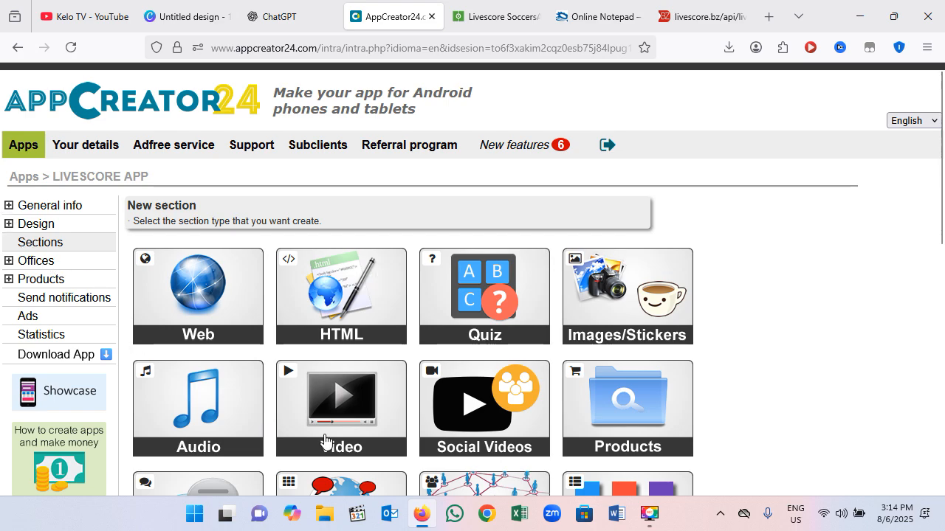
pyautogui.scroll(-2, 327, 443)
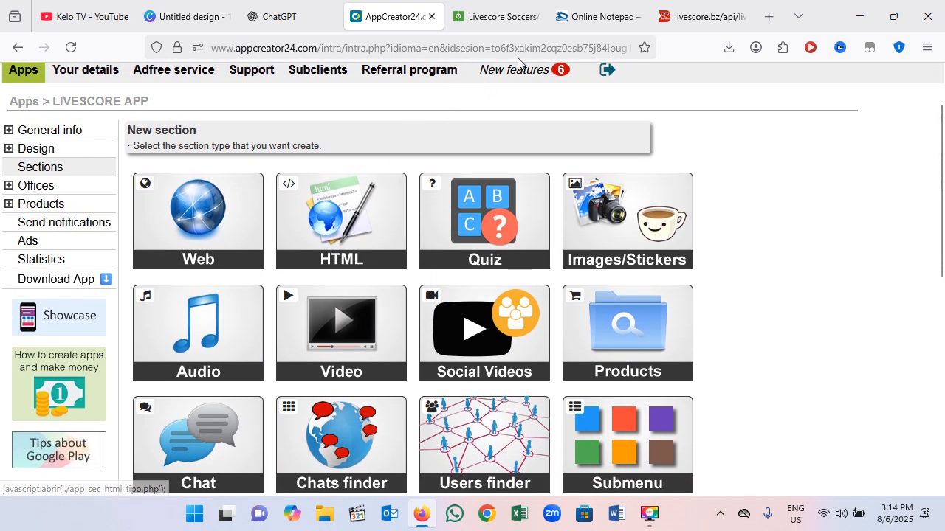
# - Switch to the online notepad and copy the second HTML block, with data-1="tomorrow", from <!DOCTYPE html> through </html>
pyautogui.click(598, 20)
pyautogui.scroll(-5, 306, 344)
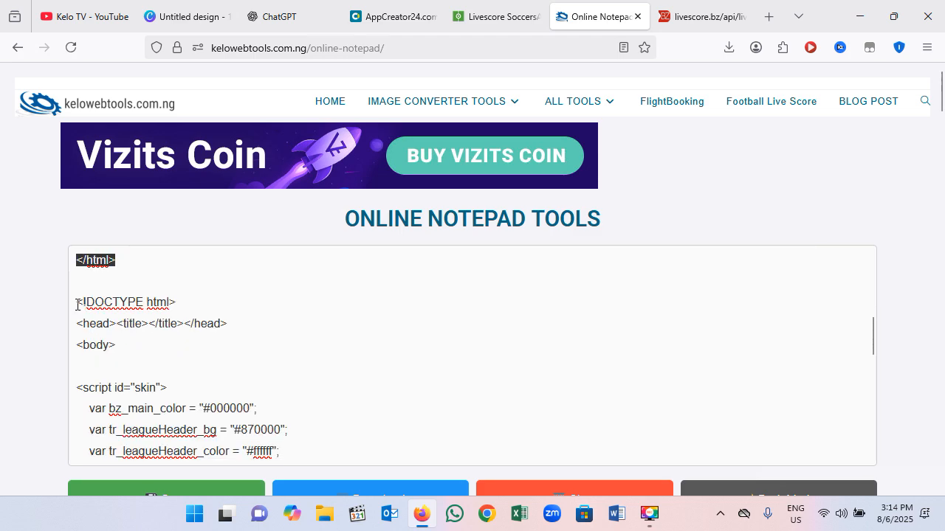
pyautogui.moveTo(77, 302); pyautogui.dragTo(224, 369)
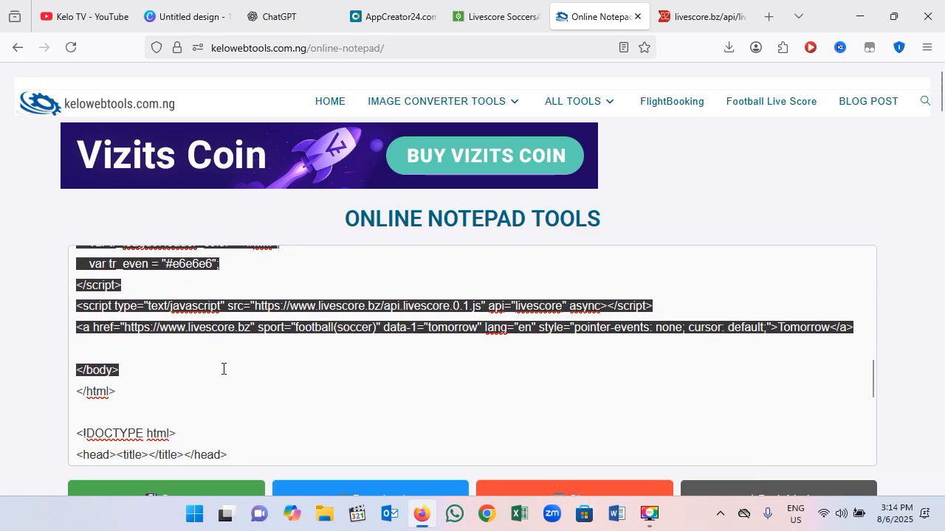
pyautogui.keyDown('shift'); pyautogui.click(126, 401); pyautogui.keyUp('shift')
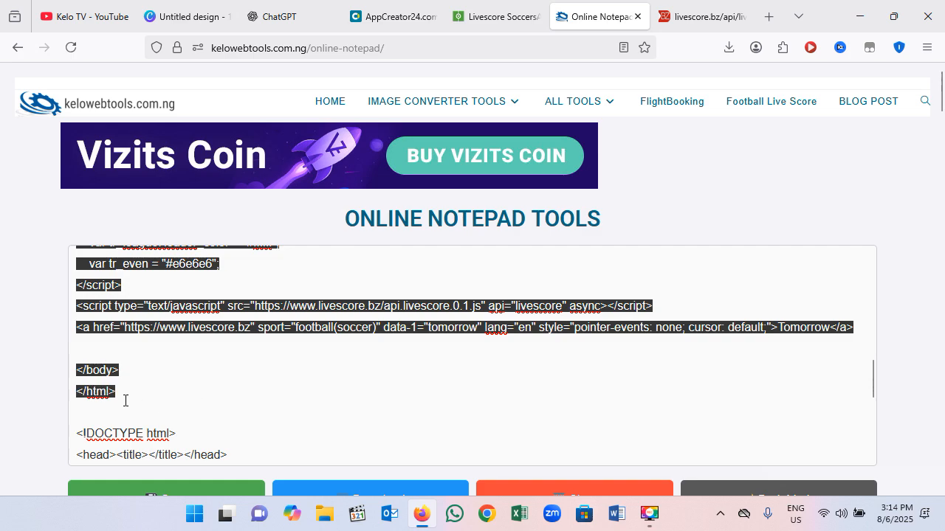
pyautogui.rightClick(189, 325)
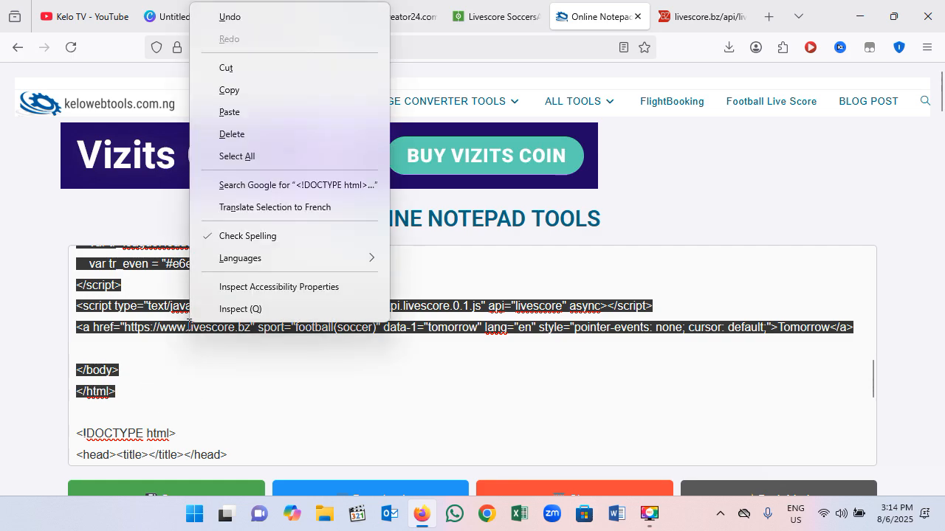
pyautogui.click(241, 93)
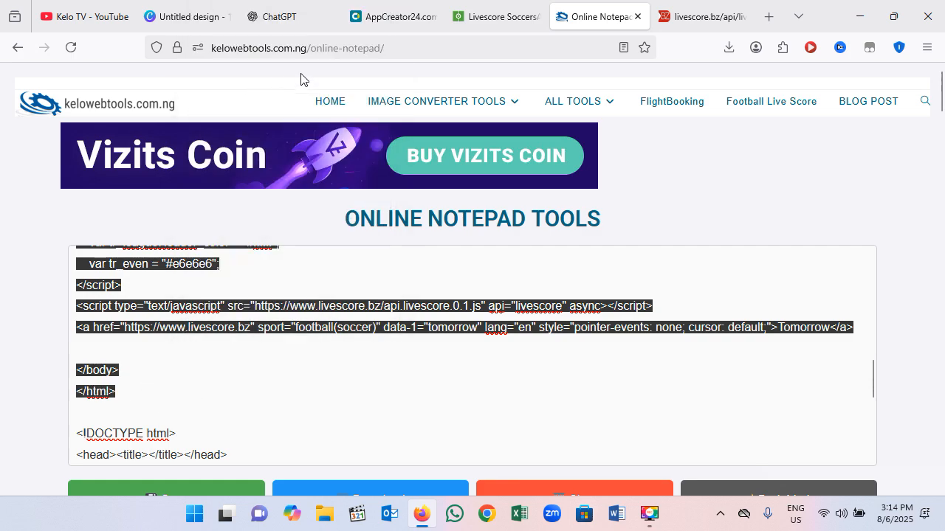
# - Switch back to AppCreator24 and make the new section an HTML section with directly entered code (Advanced)
pyautogui.click(390, 27)
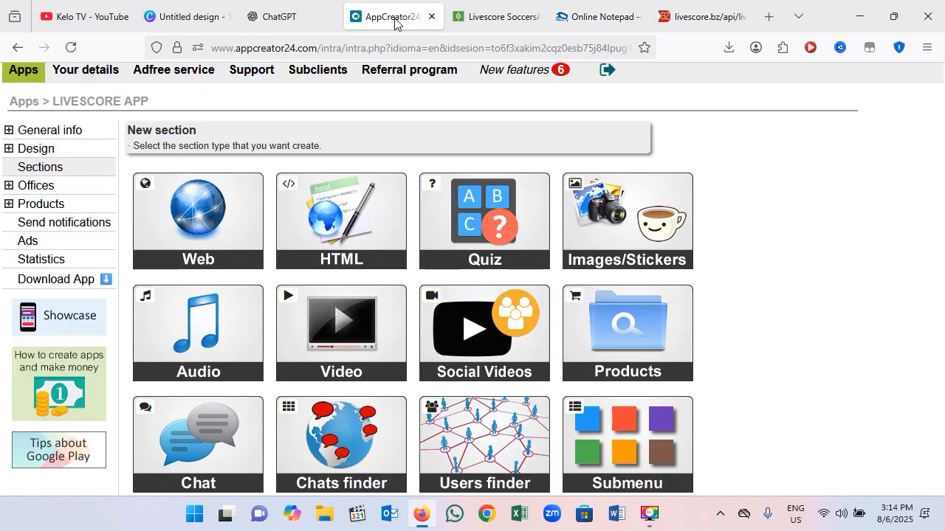
pyautogui.click(342, 242)
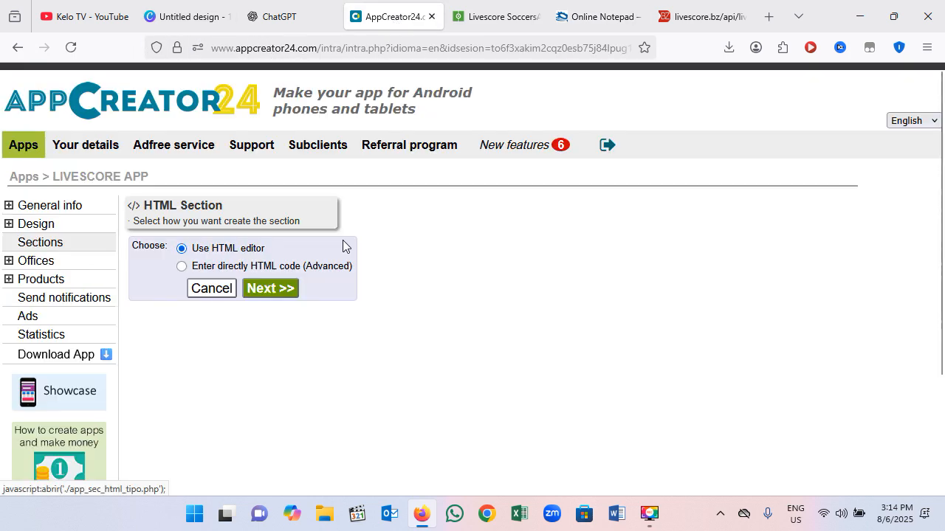
pyautogui.click(182, 266)
pyautogui.click(274, 289)
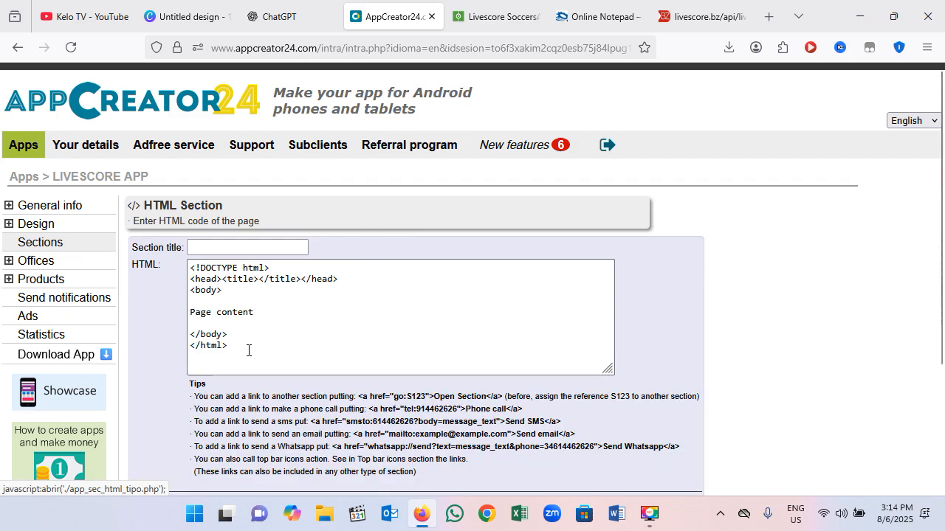
# - Replace the new section's placeholder HTML with the copied code block containing data-1="tomorrow"
pyautogui.hotkey('ctrl', 'a')
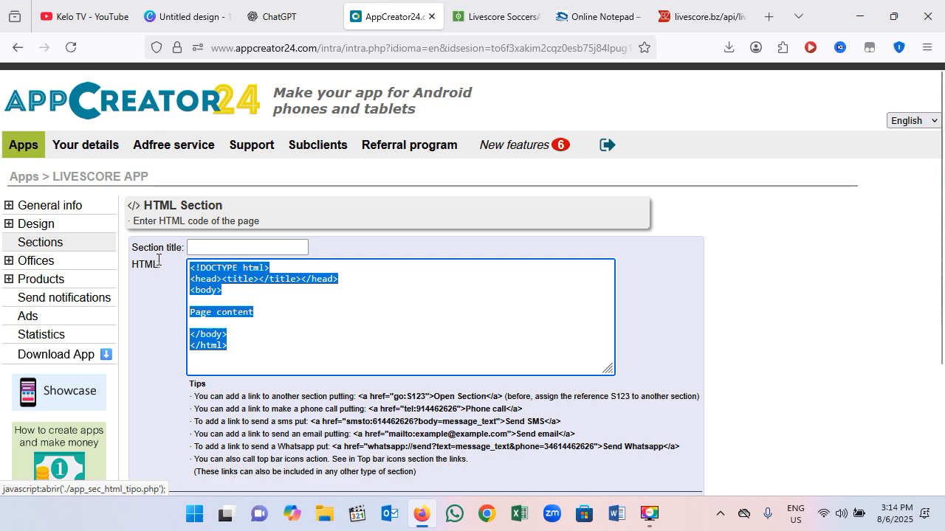
pyautogui.press('BackSpace')
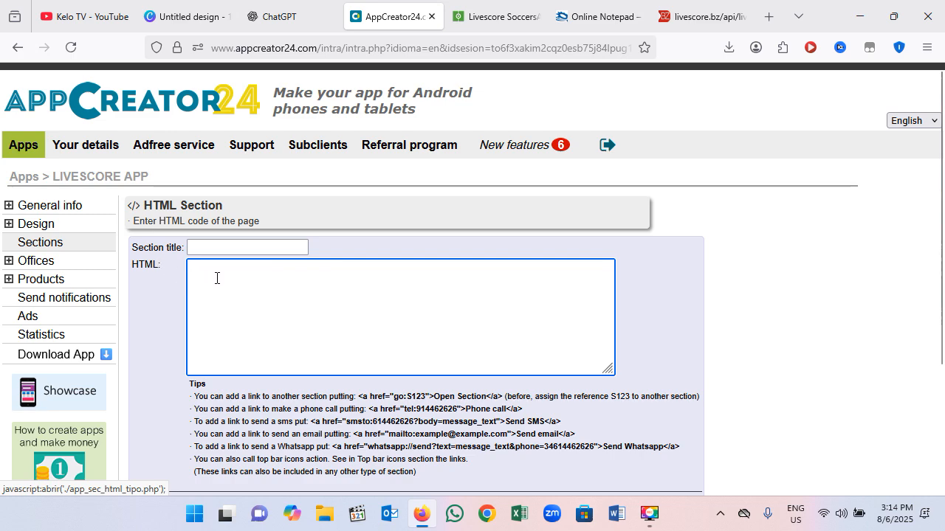
pyautogui.rightClick(216, 279)
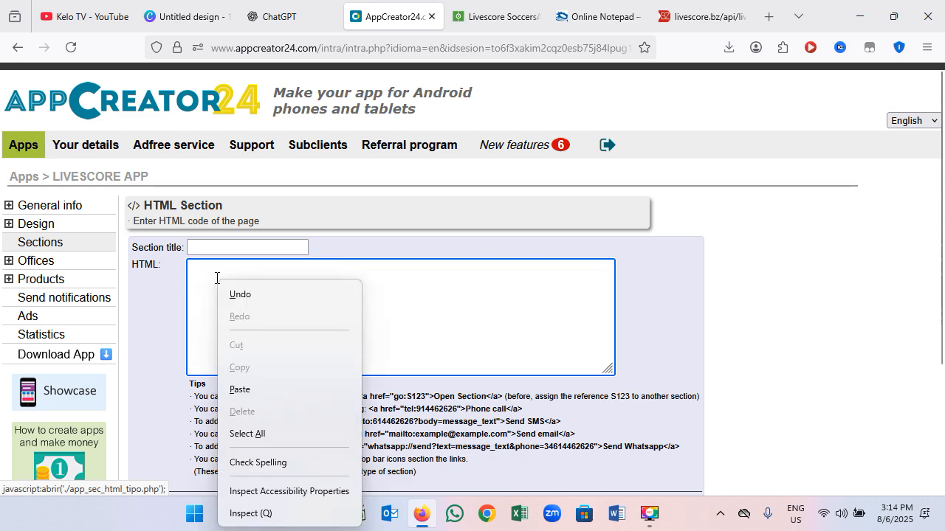
pyautogui.click(245, 392)
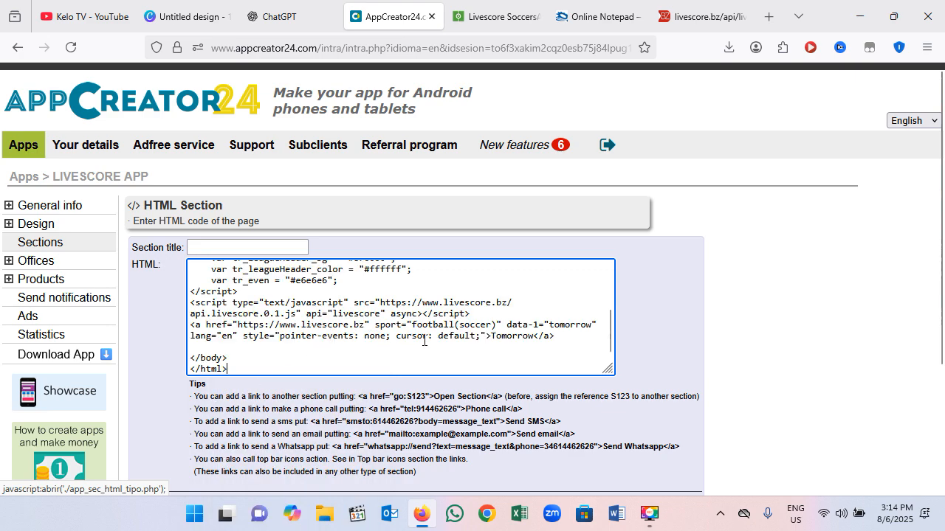
pyautogui.click(224, 245)
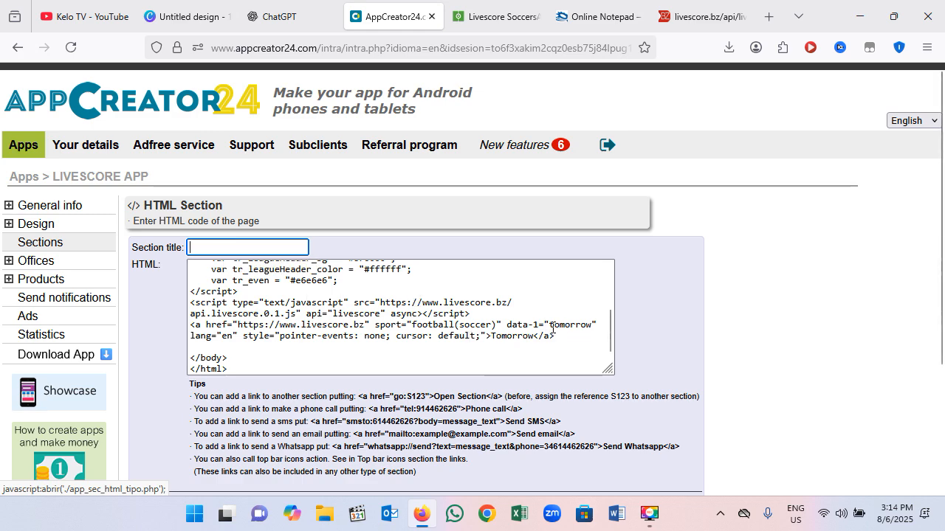
pyautogui.moveTo(551, 325); pyautogui.dragTo(593, 326)
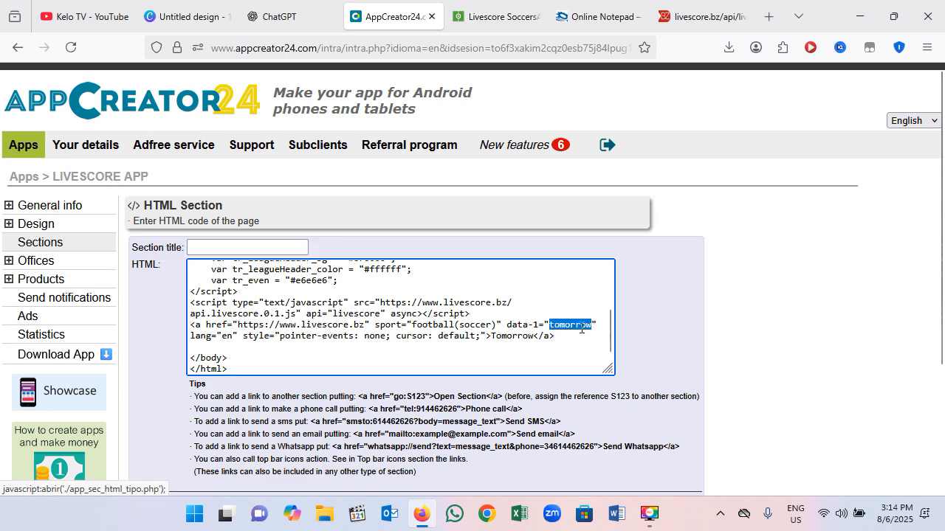
pyautogui.click(581, 327)
pyautogui.moveTo(592, 326); pyautogui.dragTo(554, 329)
pyautogui.rightClick(556, 323)
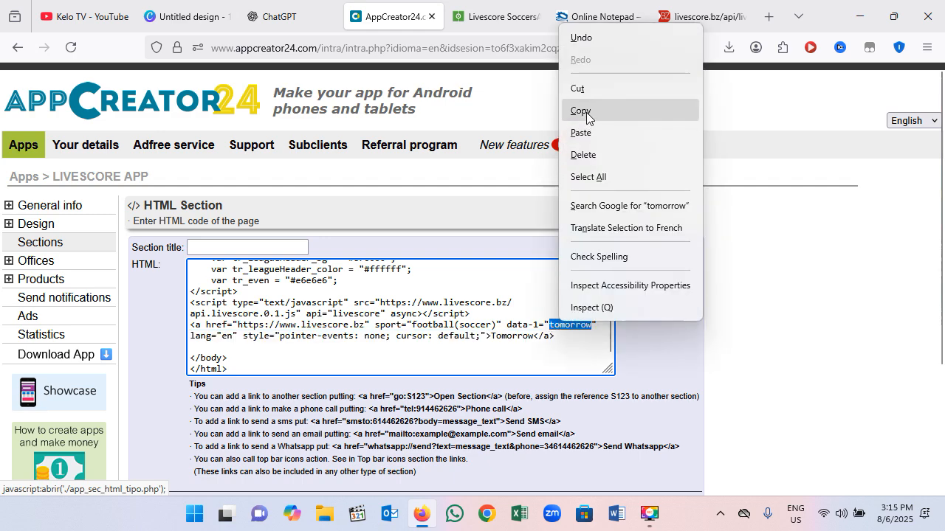
pyautogui.click(248, 255)
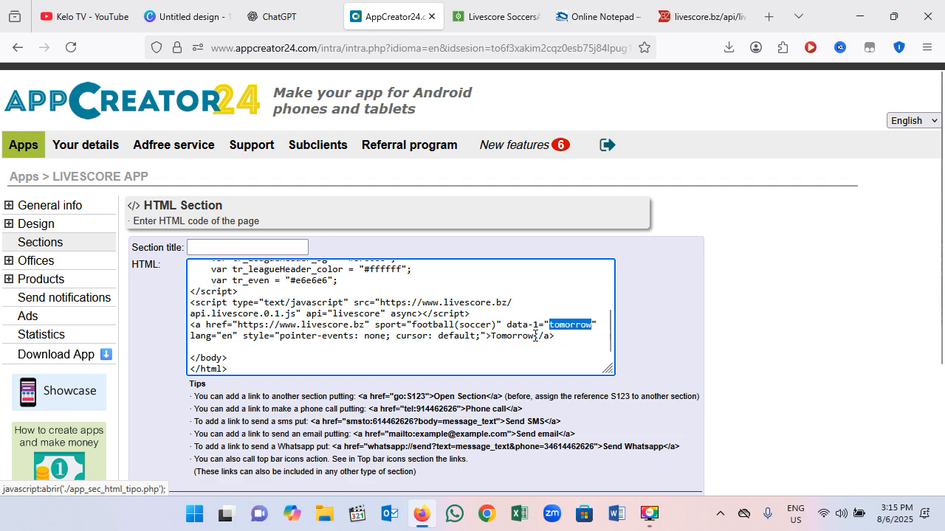
# - Copy the link text "Tomorrow" from the HTML code into the section title and save the section
pyautogui.moveTo(533, 336); pyautogui.dragTo(491, 336)
pyautogui.rightClick(501, 337)
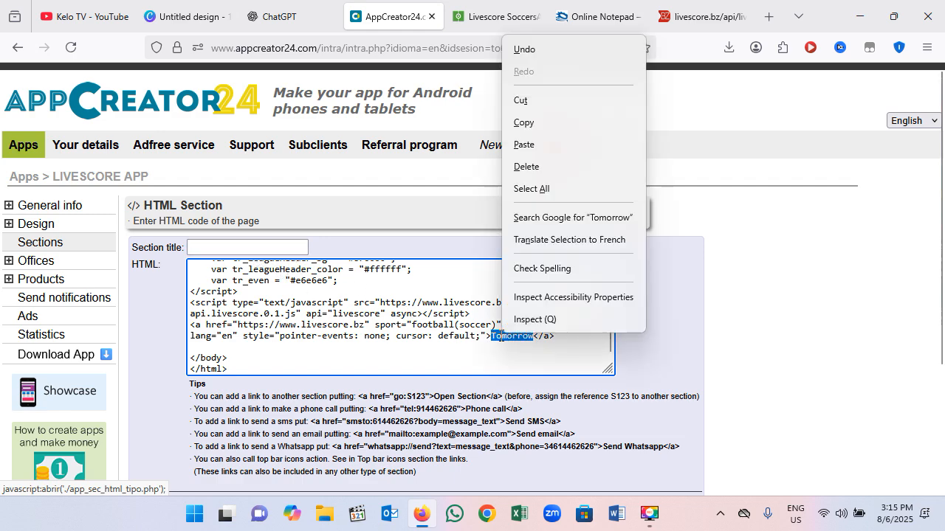
pyautogui.click(543, 119)
pyautogui.click(219, 247)
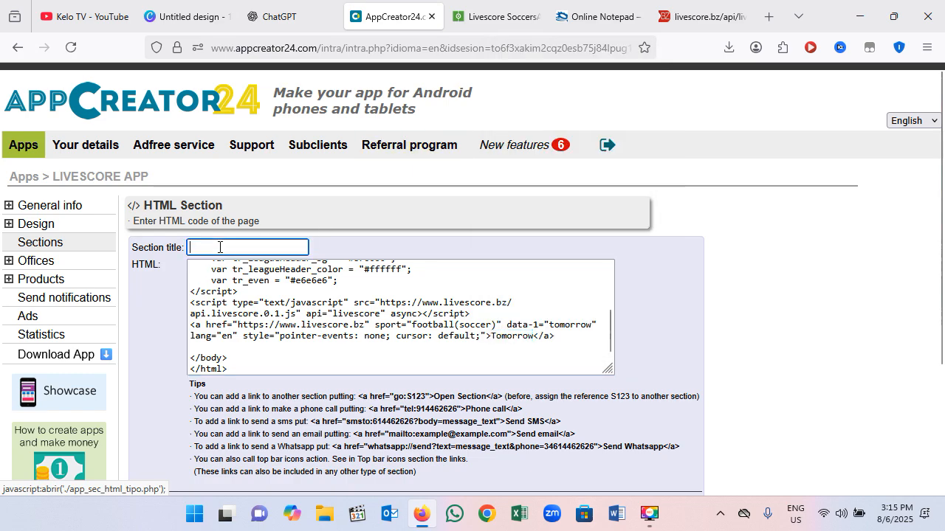
pyautogui.rightClick(220, 247)
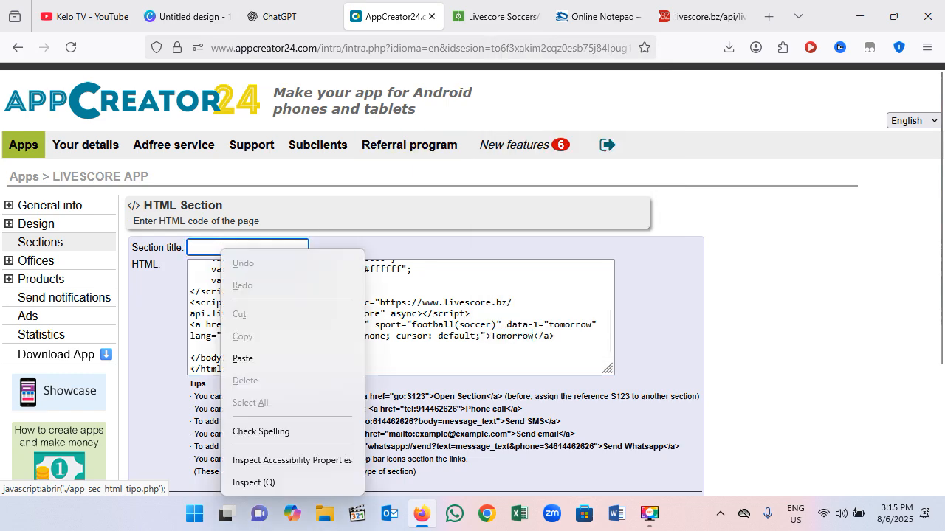
pyautogui.click(266, 353)
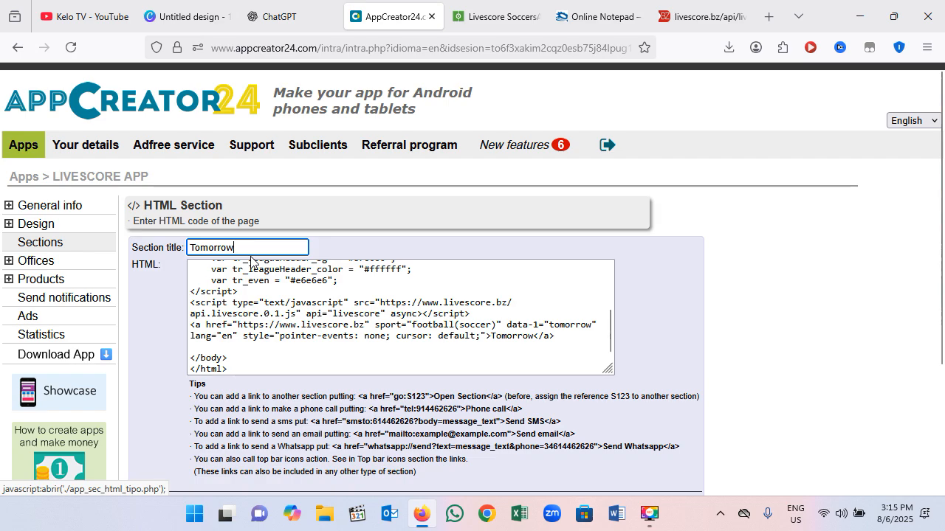
pyautogui.scroll(-2, 443, 369)
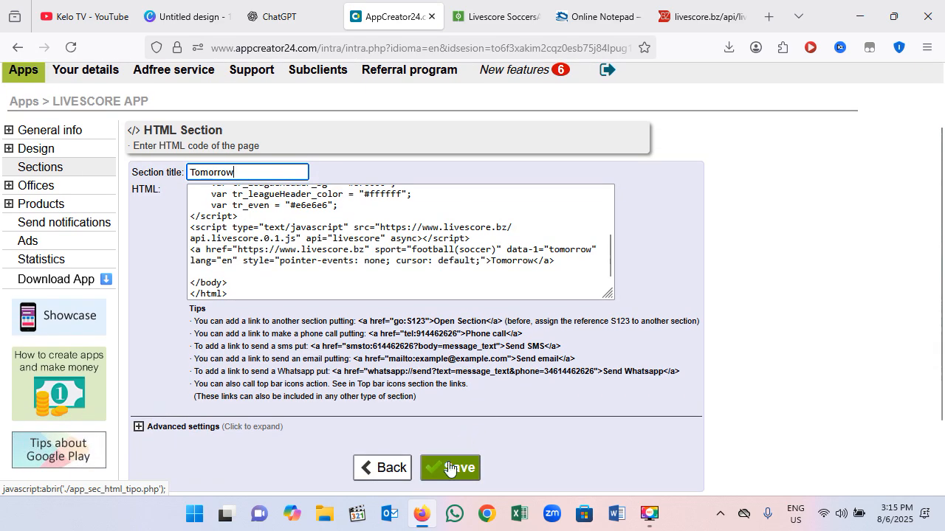
pyautogui.click(456, 471)
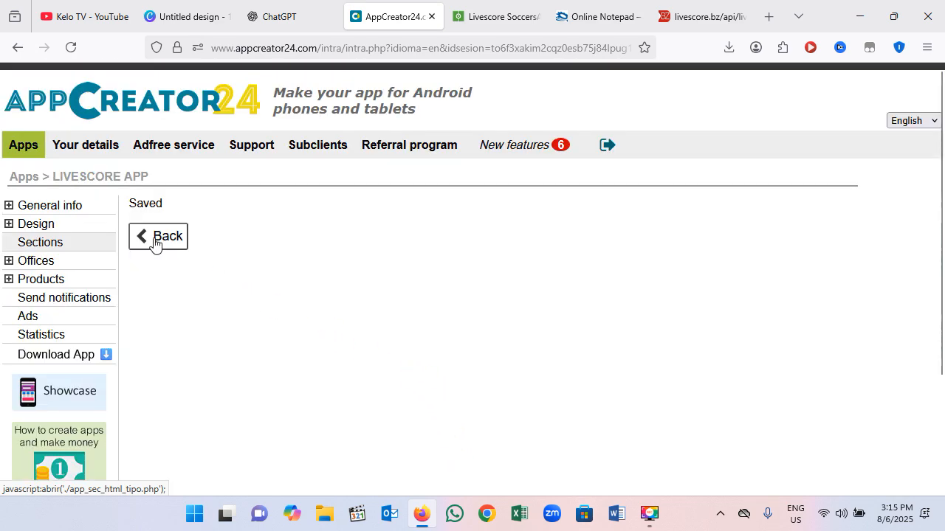
# - Switch to the online notepad and copy the third HTML block, with data-1="yesterday", from <!DOCTYPE html> through </html>
pyautogui.click(603, 21)
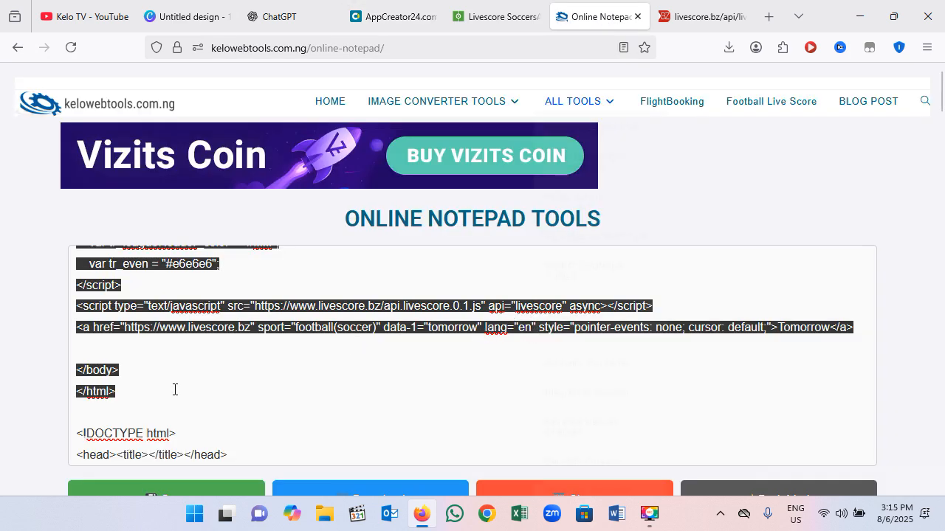
pyautogui.hotkey('ctrl', 'v')
pyautogui.scroll(-1, 248, 388)
pyautogui.scroll(1, 224, 375)
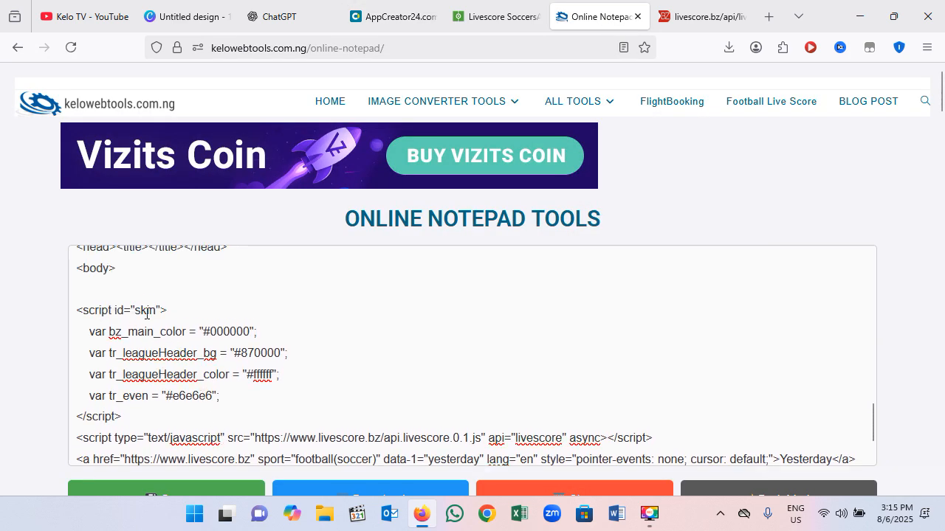
pyautogui.scroll(1, 145, 313)
pyautogui.moveTo(73, 301); pyautogui.dragTo(155, 459)
pyautogui.scroll(1, 291, 380)
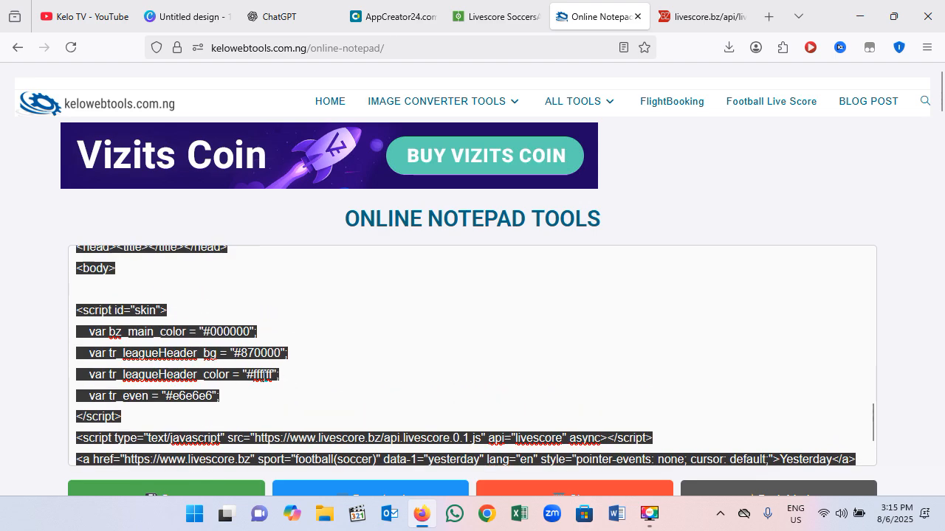
pyautogui.scroll(1, 161, 339)
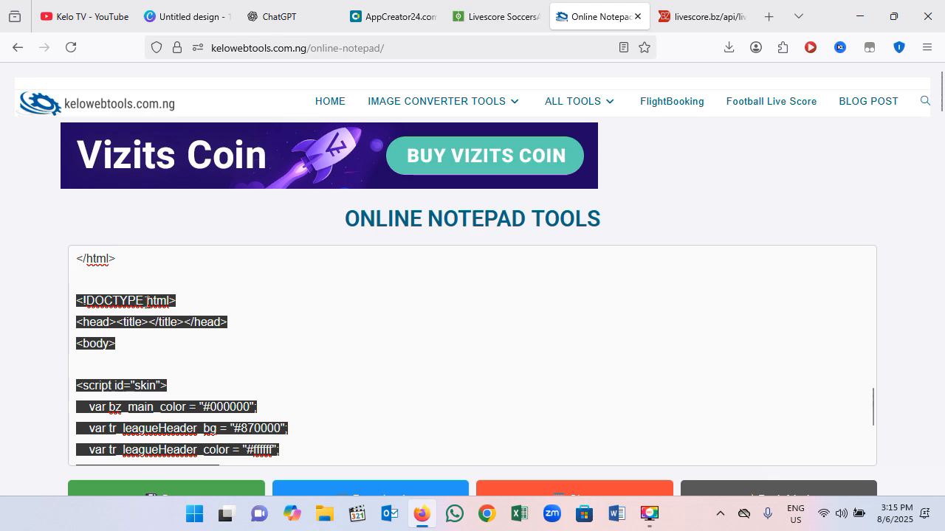
pyautogui.rightClick(146, 300)
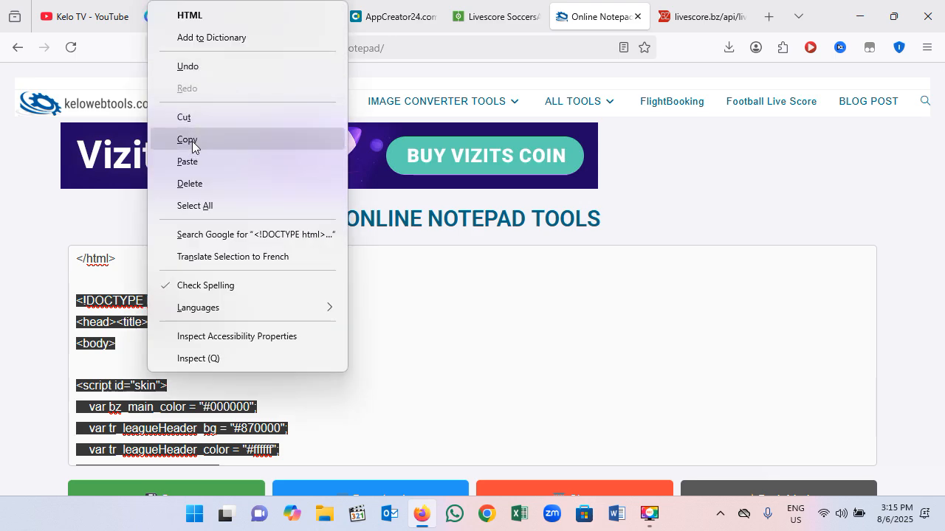
pyautogui.click(192, 141)
# - Switch back to AppCreator24 and create another HTML section with directly entered code (Advanced)
pyautogui.click(397, 20)
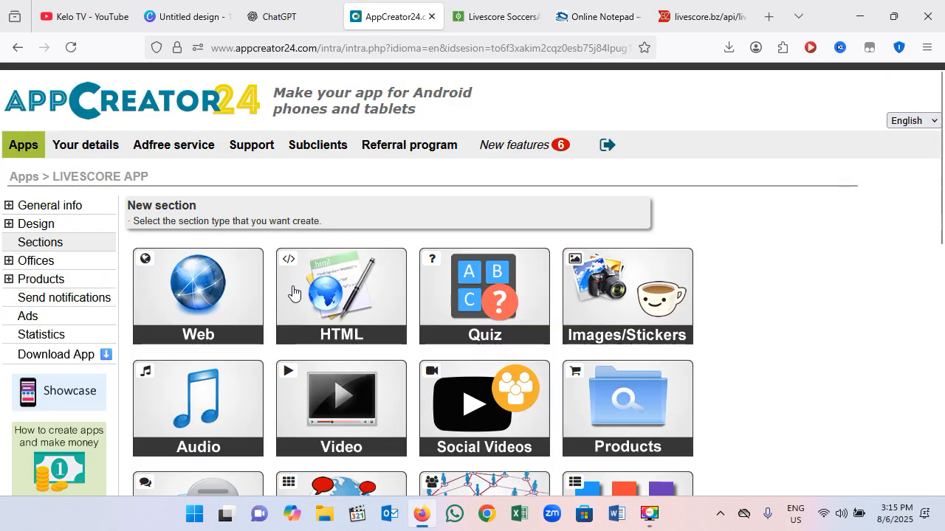
pyautogui.click(357, 304)
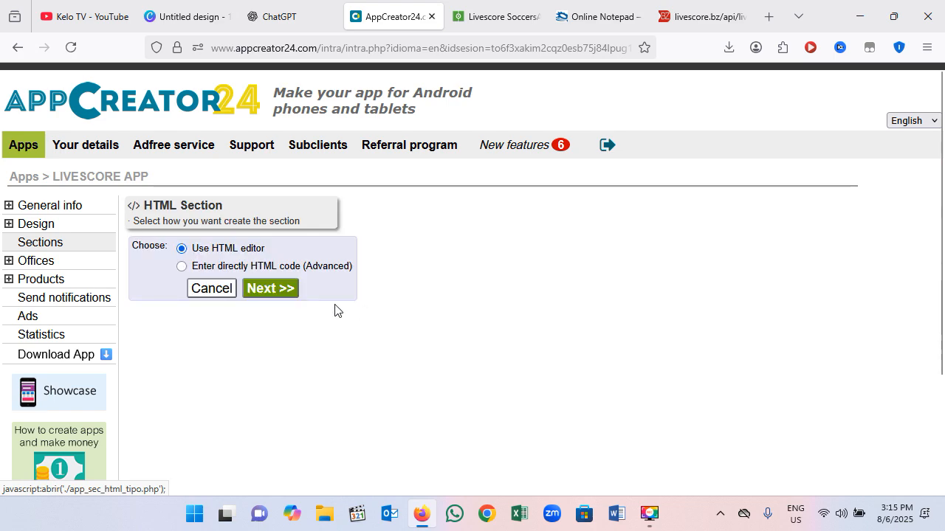
pyautogui.click(182, 266)
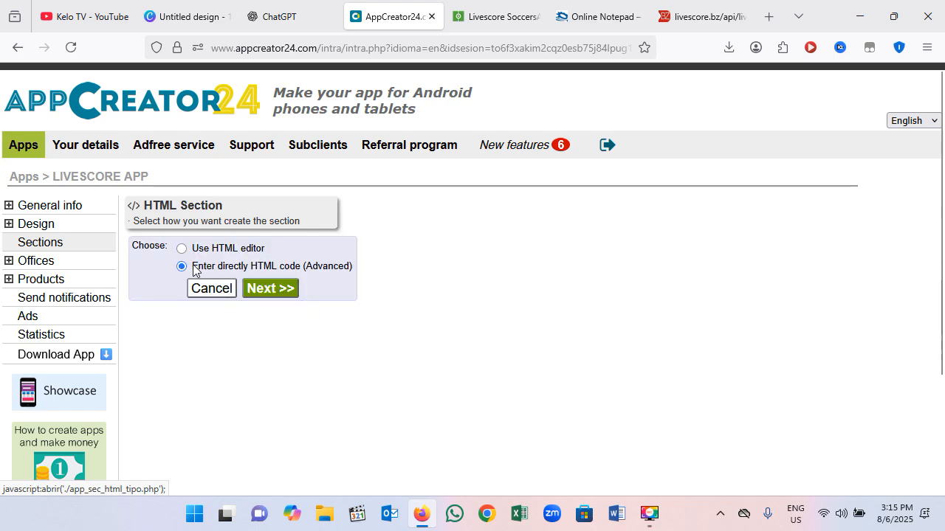
pyautogui.click(285, 291)
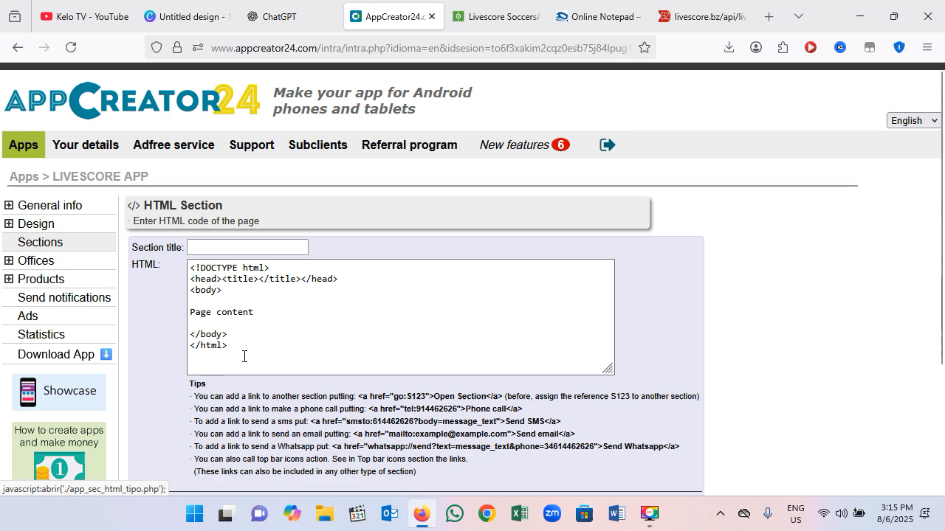
# - Replace the section's placeholder HTML with the copied code block containing data-1="yesterday"
pyautogui.moveTo(243, 356); pyautogui.dragTo(184, 274)
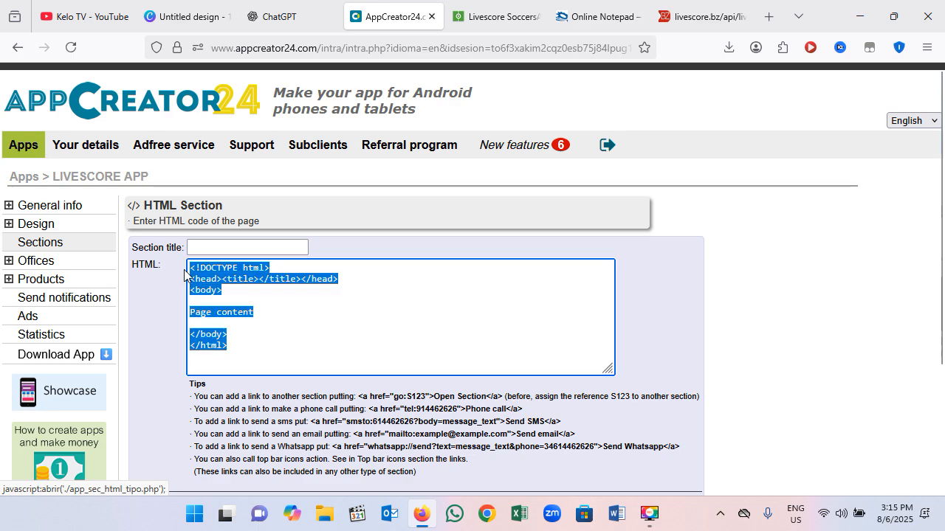
pyautogui.press('Delete')
pyautogui.rightClick(200, 271)
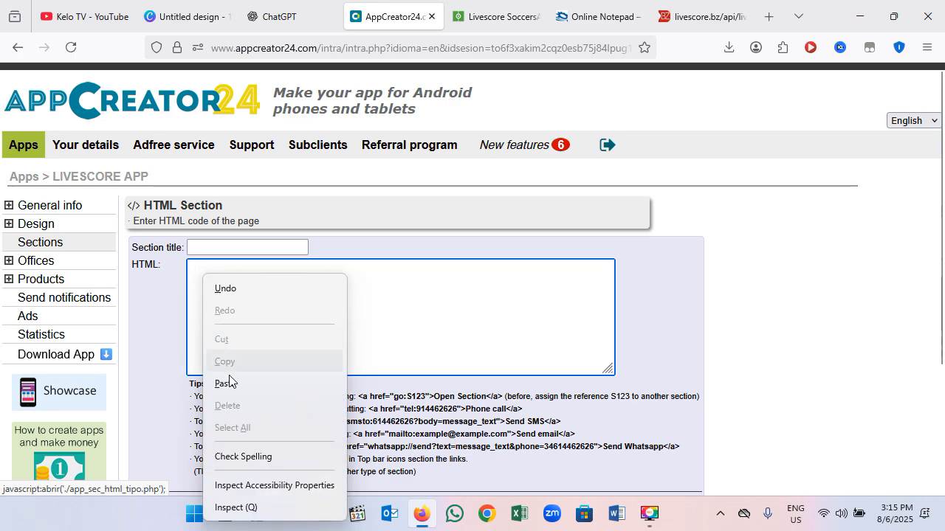
pyautogui.click(232, 383)
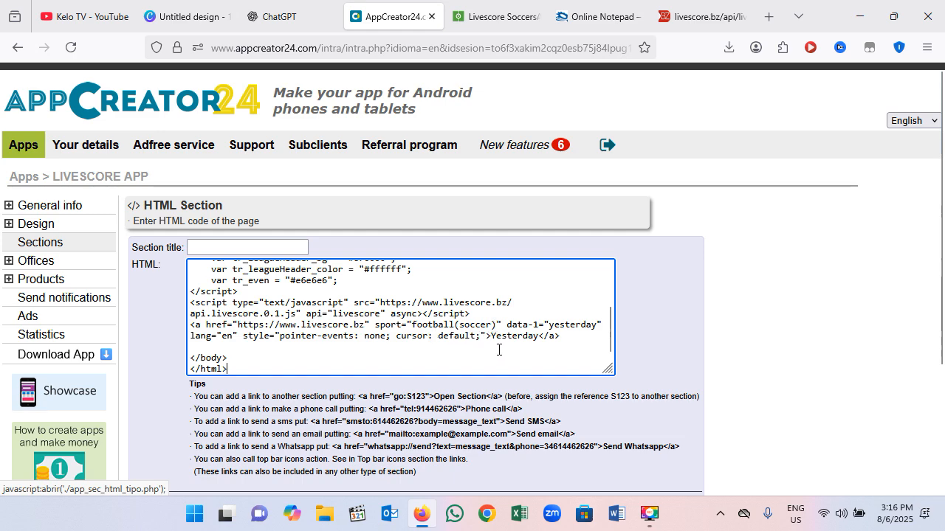
# - Copy the link text "Yesterday" from the HTML code into the section title and save the section
pyautogui.moveTo(539, 336); pyautogui.dragTo(490, 337)
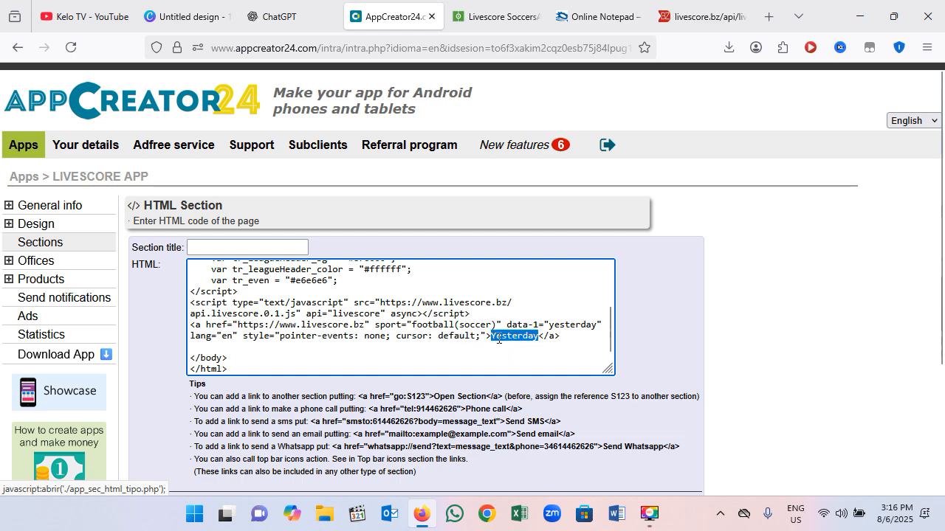
pyautogui.rightClick(498, 338)
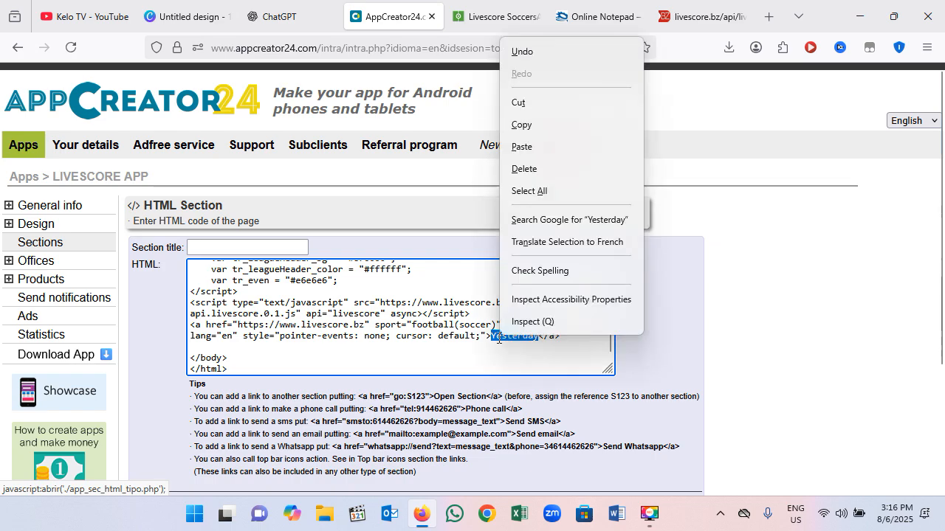
pyautogui.click(534, 124)
pyautogui.click(211, 246)
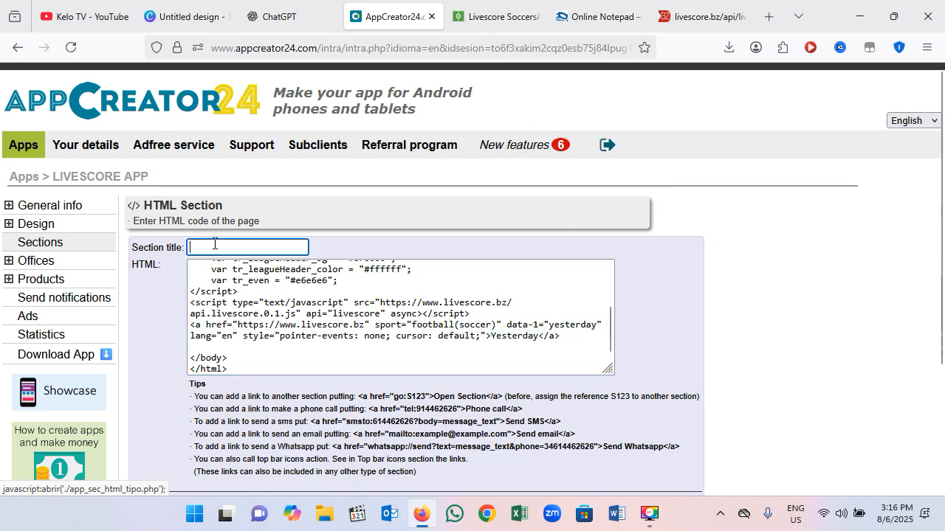
pyautogui.rightClick(214, 243)
pyautogui.click(264, 355)
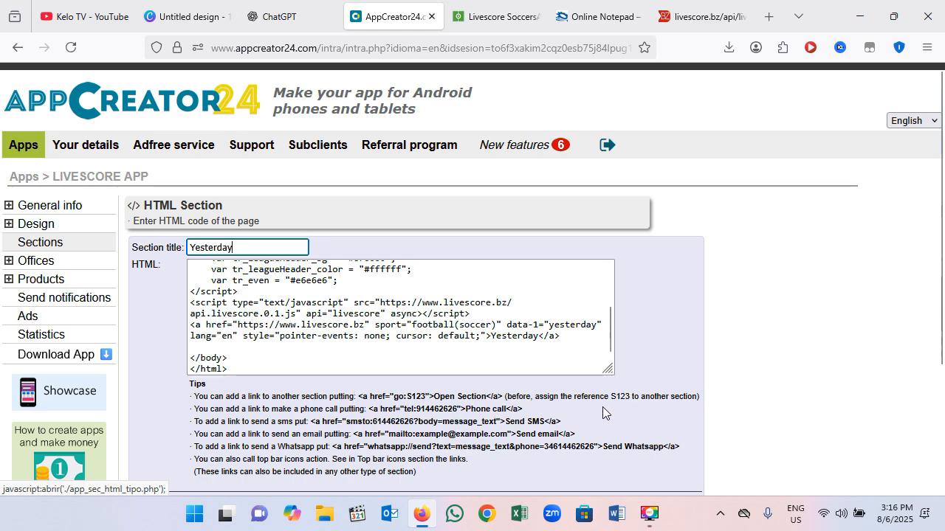
pyautogui.scroll(-2, 603, 407)
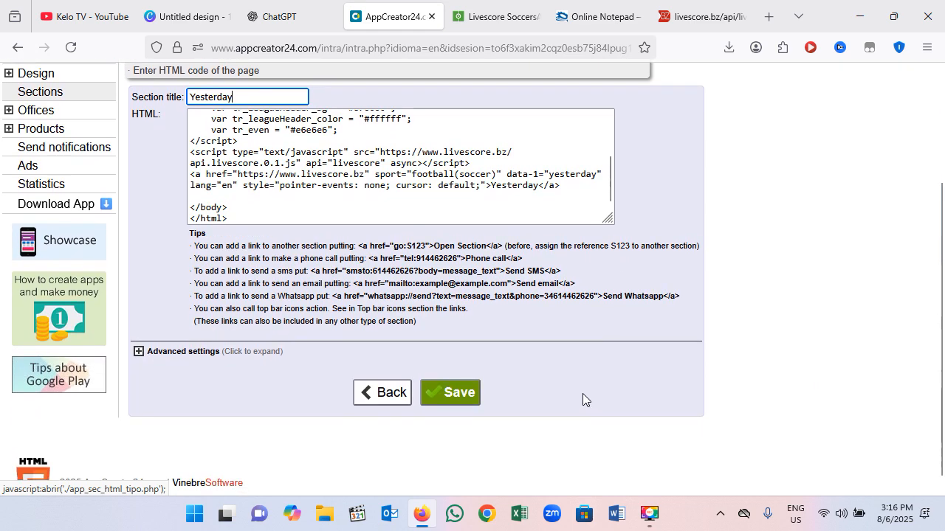
pyautogui.click(447, 396)
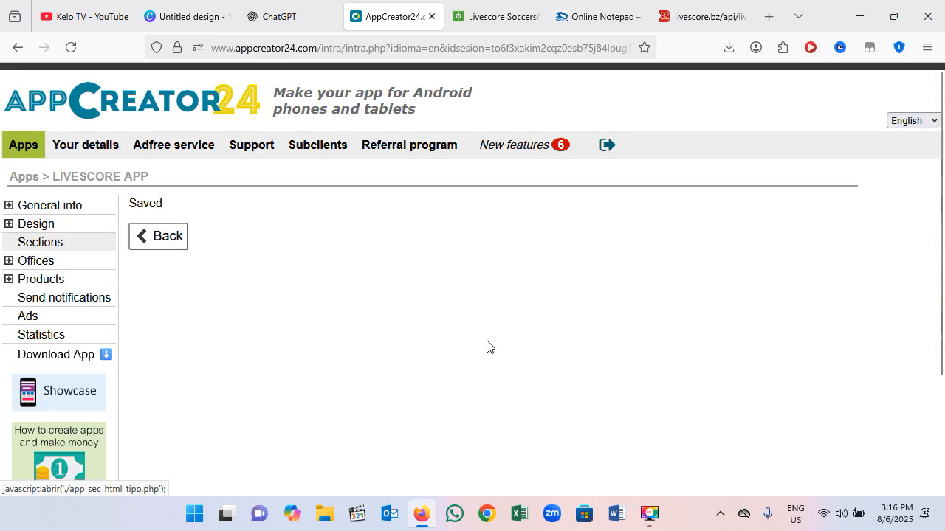
# - Return to the app's list of sections, then check the app preview video in the Canva design and switch back to AppCreator24
pyautogui.click(167, 238)
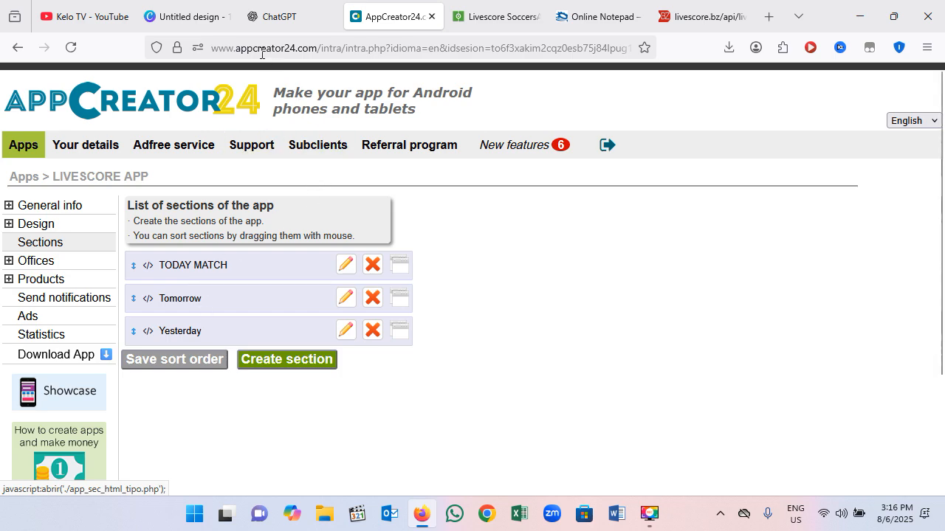
pyautogui.click(185, 18)
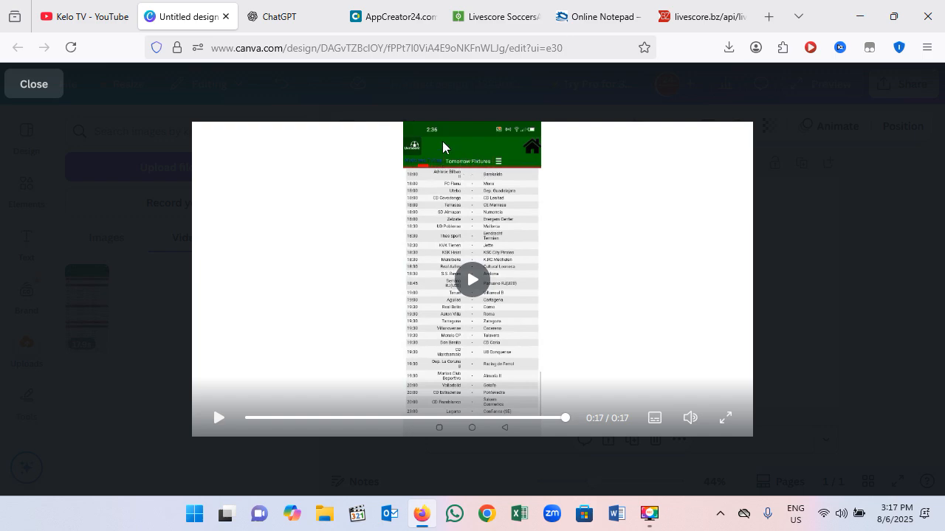
pyautogui.click(397, 23)
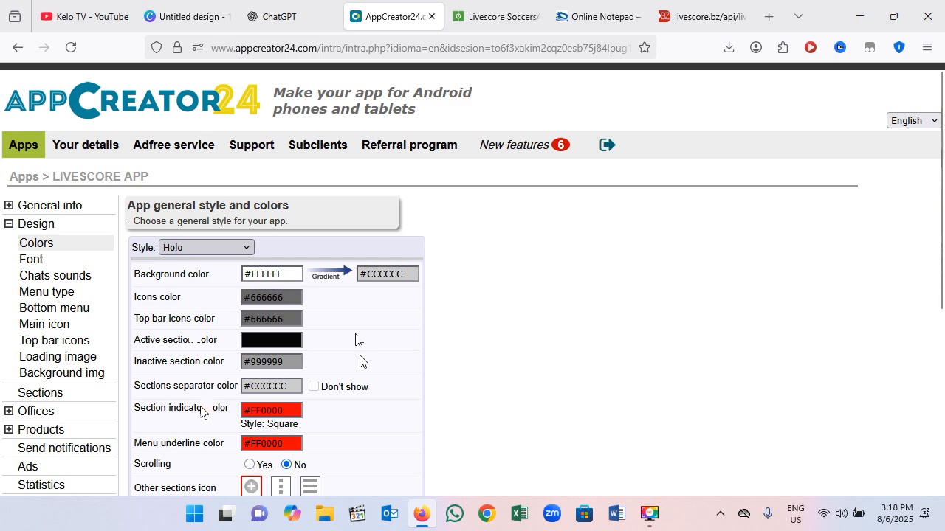
# - Try the Green general style for the app and look over its color settings and the other available styles
pyautogui.click(206, 248)
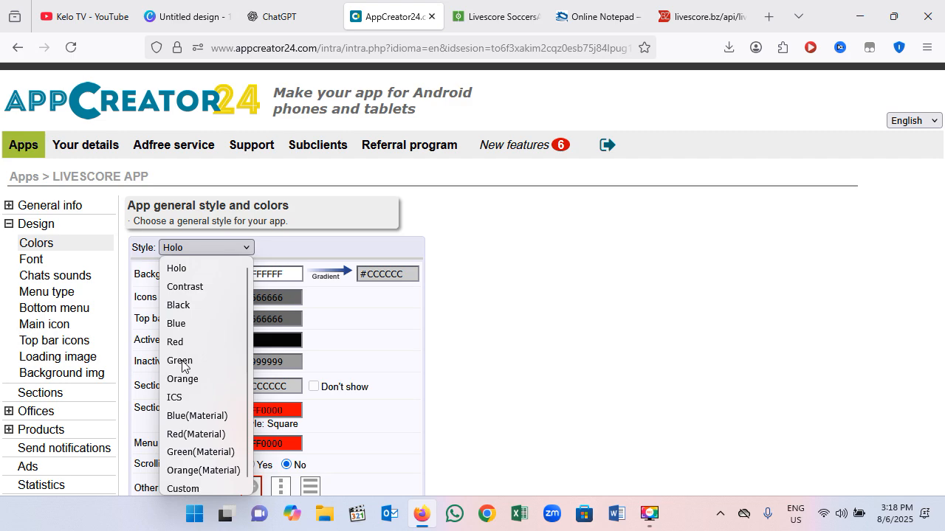
pyautogui.click(182, 361)
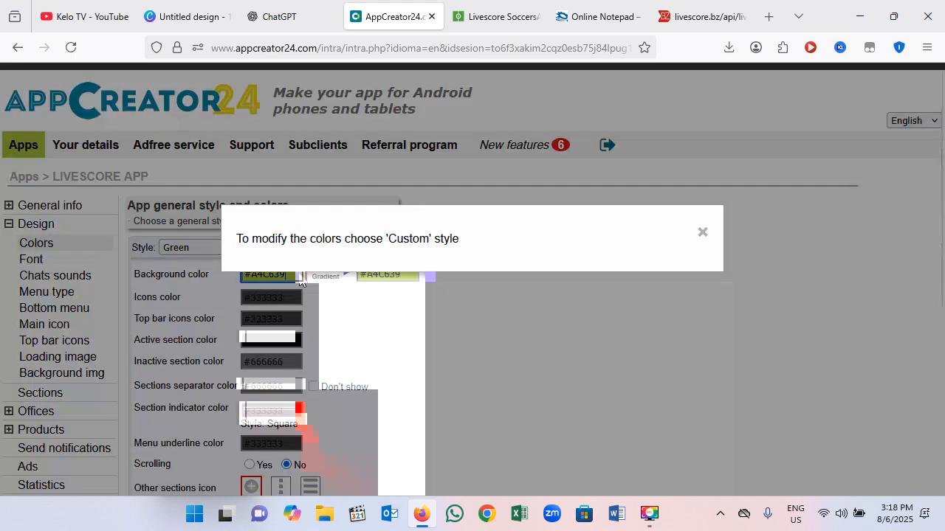
pyautogui.click(703, 234)
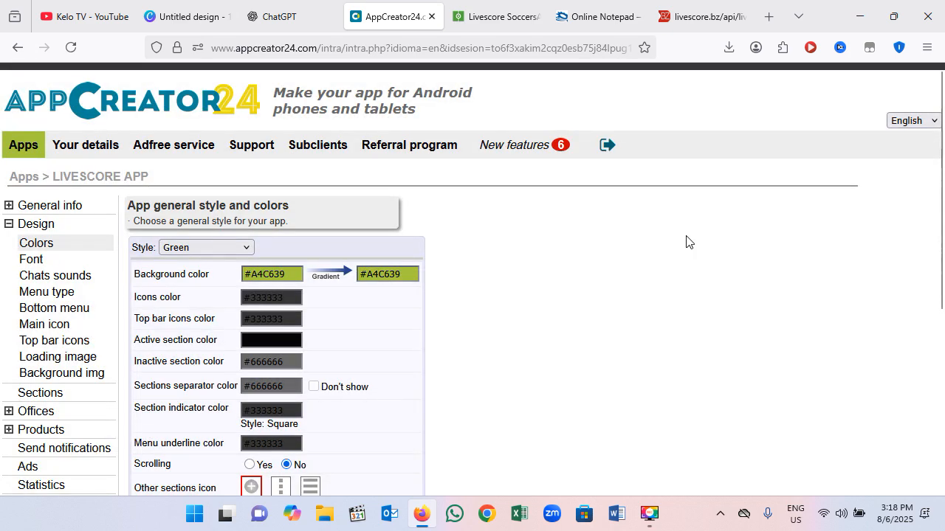
pyautogui.click(377, 278)
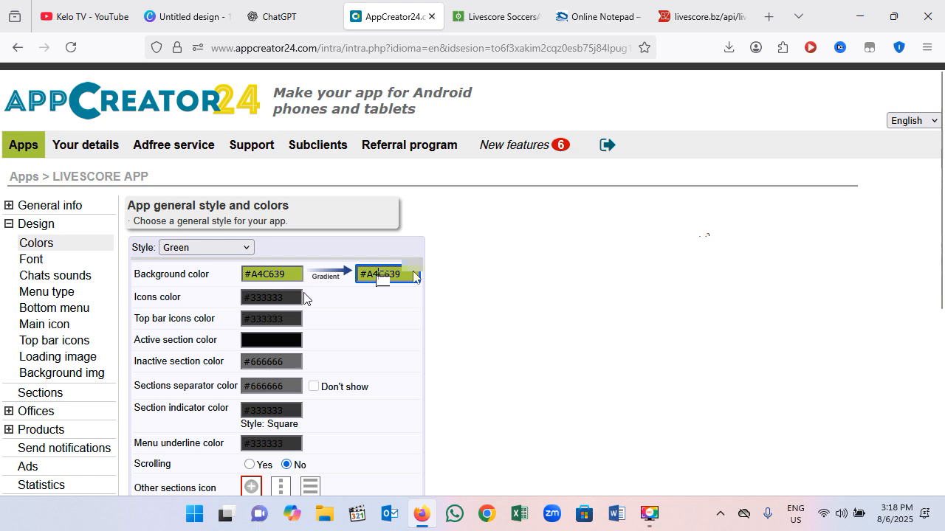
pyautogui.scroll(-2, 303, 297)
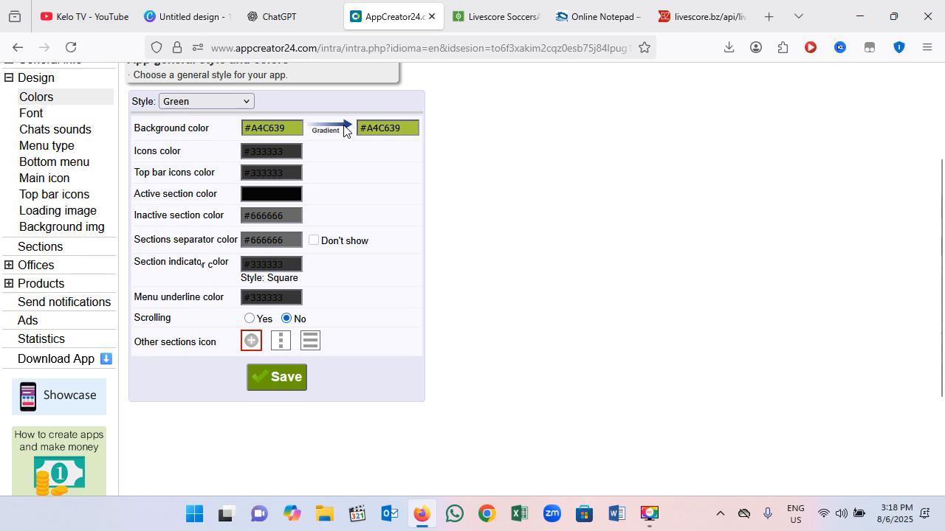
pyautogui.scroll(1, 343, 131)
pyautogui.click(203, 176)
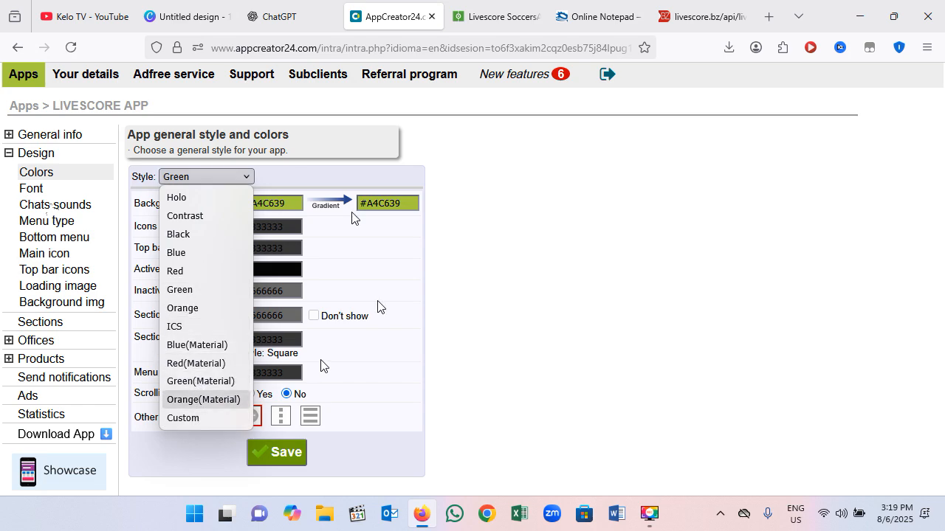
# - Look through the app's design settings for font type, main menu type and main icon
pyautogui.click(31, 189)
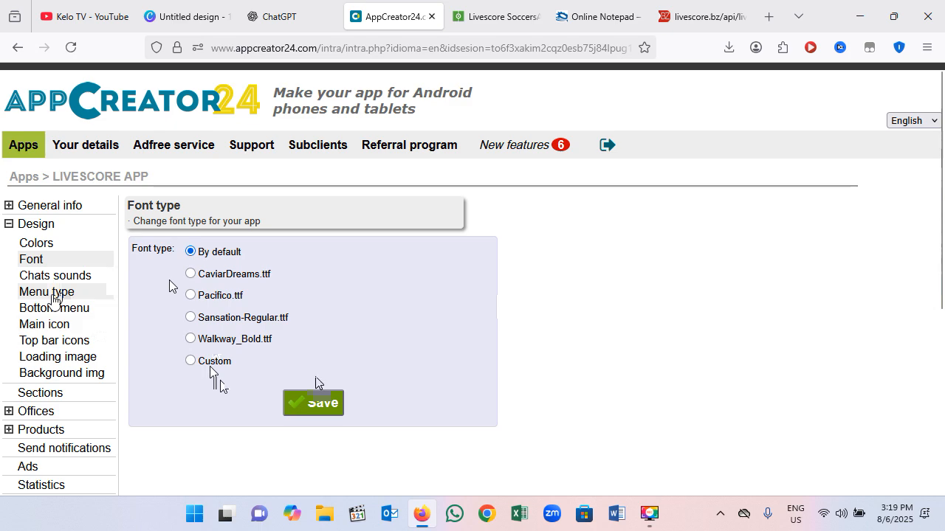
pyautogui.click(50, 293)
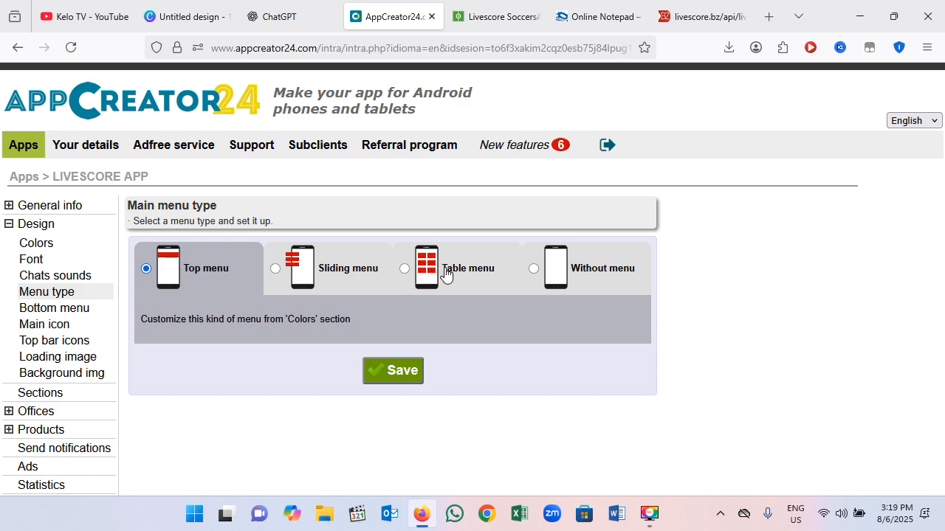
pyautogui.click(31, 325)
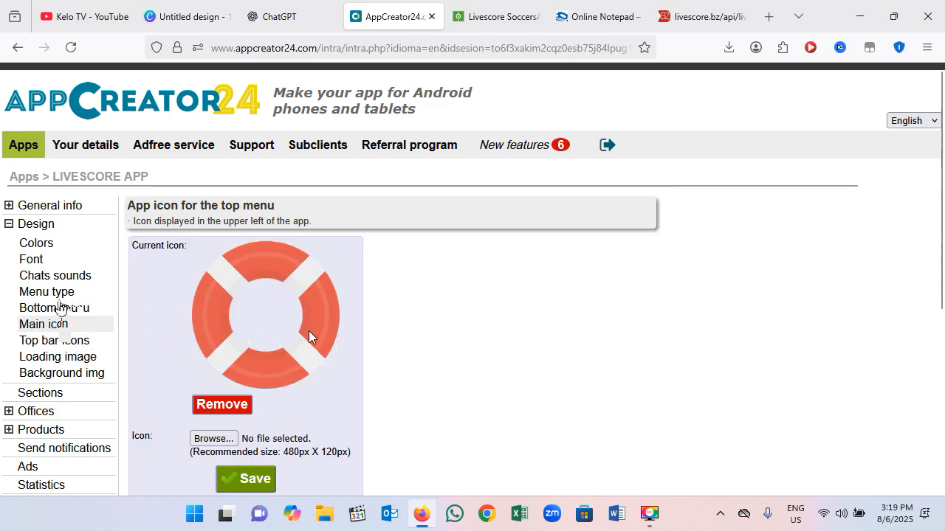
# - In the loading image (splash) settings, try the No margin option and look over the remaining options
pyautogui.click(56, 356)
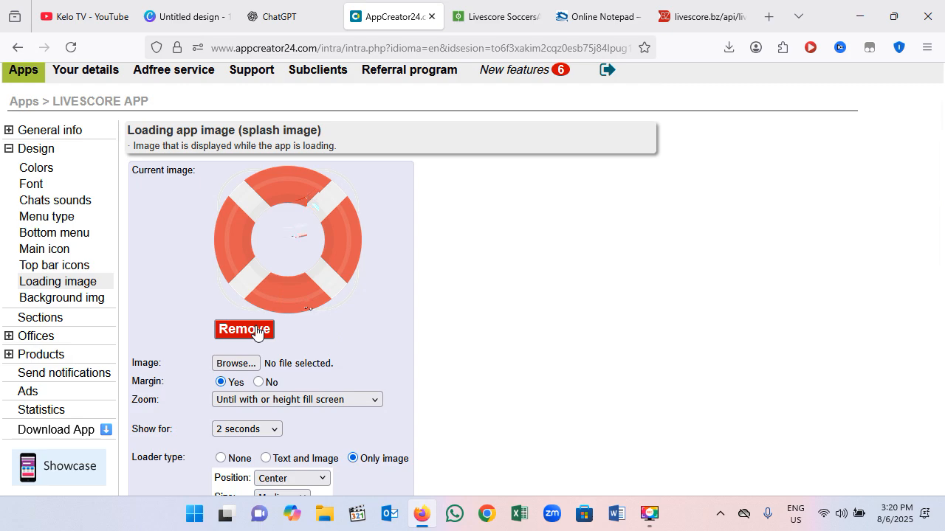
pyautogui.click(258, 382)
pyautogui.scroll(-2, 358, 430)
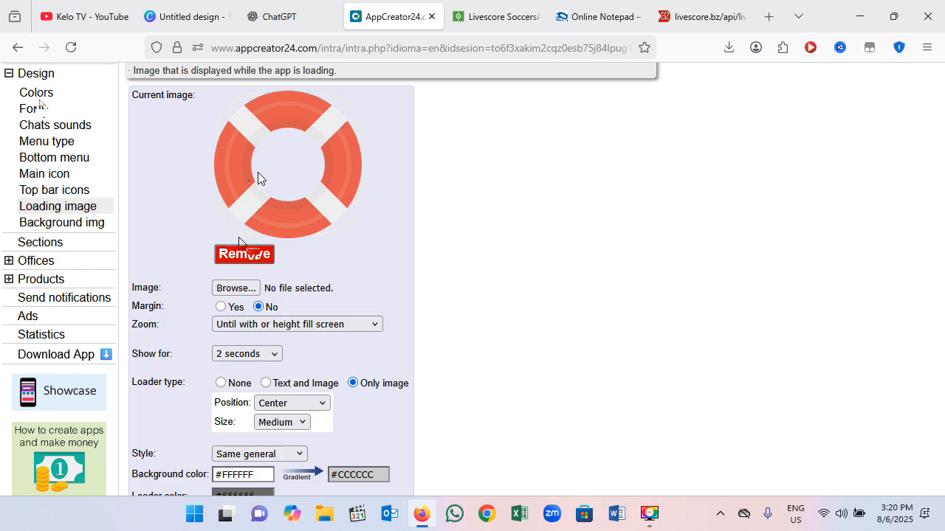
pyautogui.scroll(3, 190, 98)
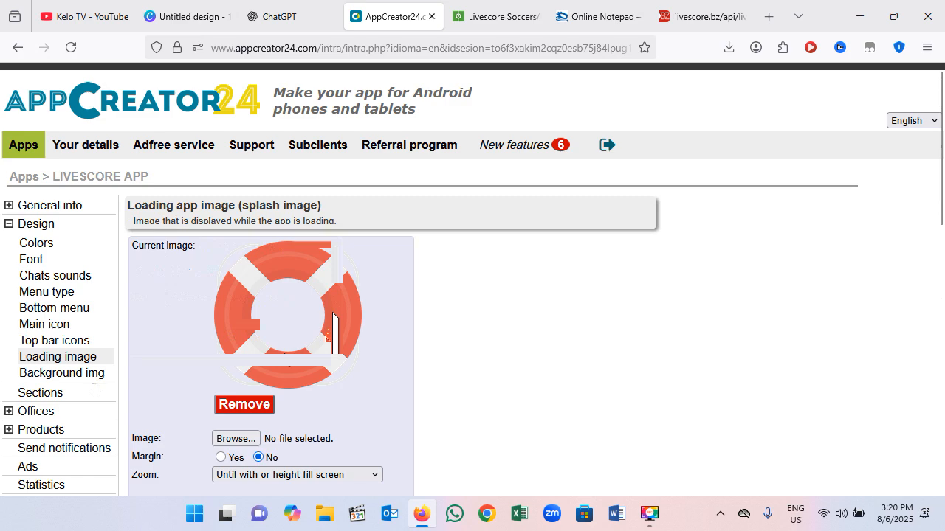
# - Review the background image settings and the app's name and icon page, including its permissions and ad and Facebook ID fields
pyautogui.click(84, 375)
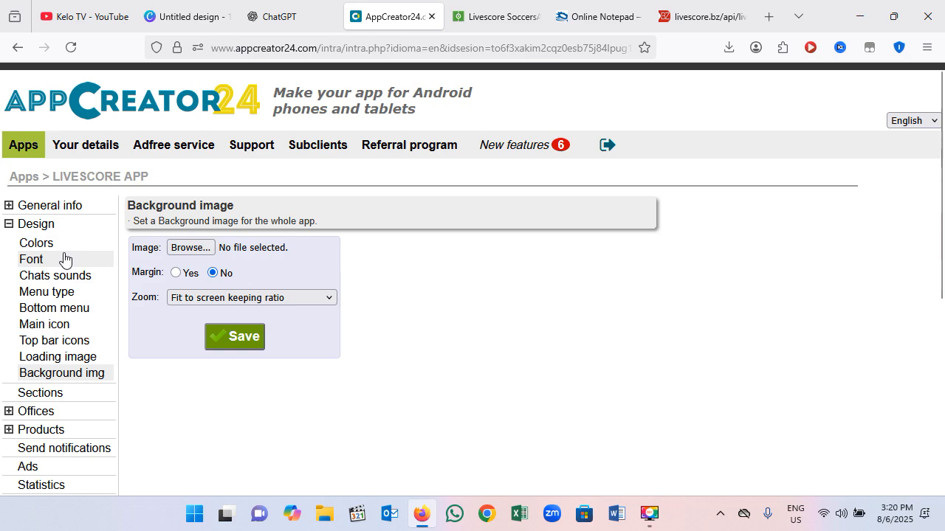
pyautogui.click(61, 206)
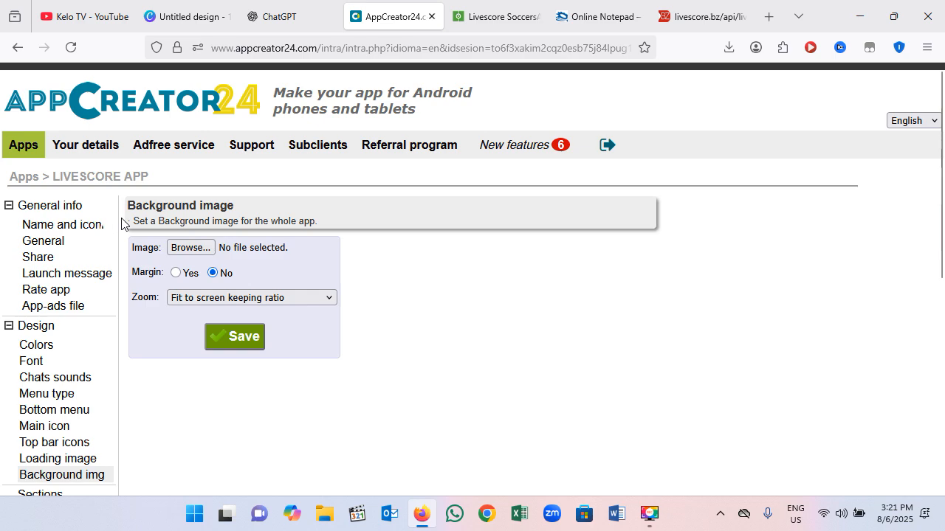
pyautogui.click(93, 231)
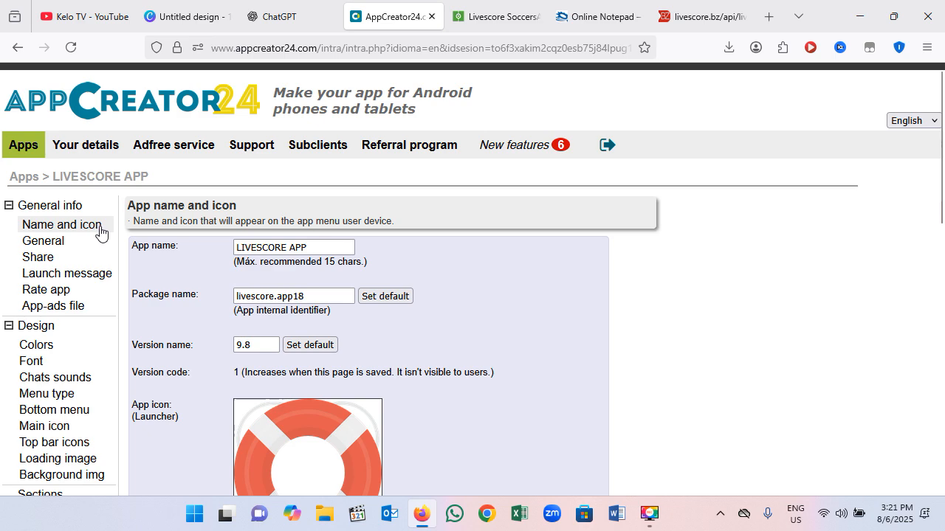
pyautogui.scroll(-3, 177, 265)
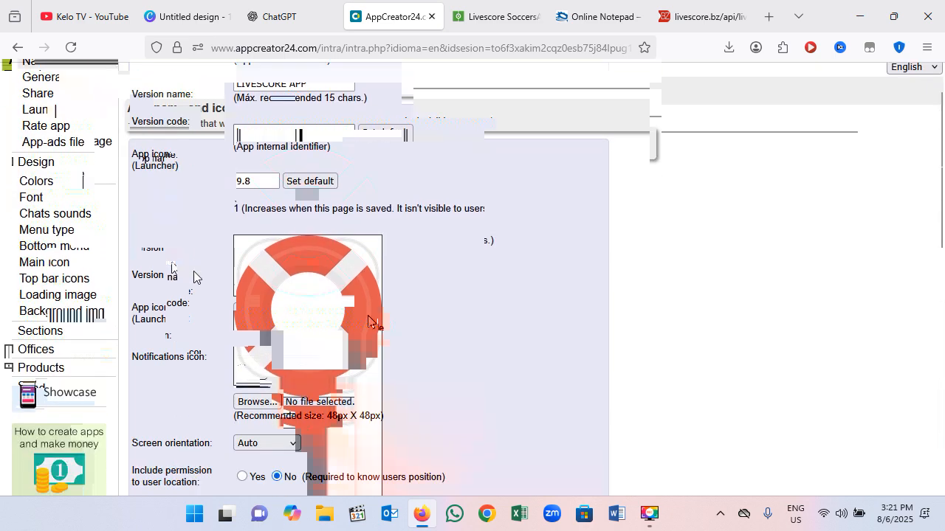
pyautogui.scroll(-6, 193, 276)
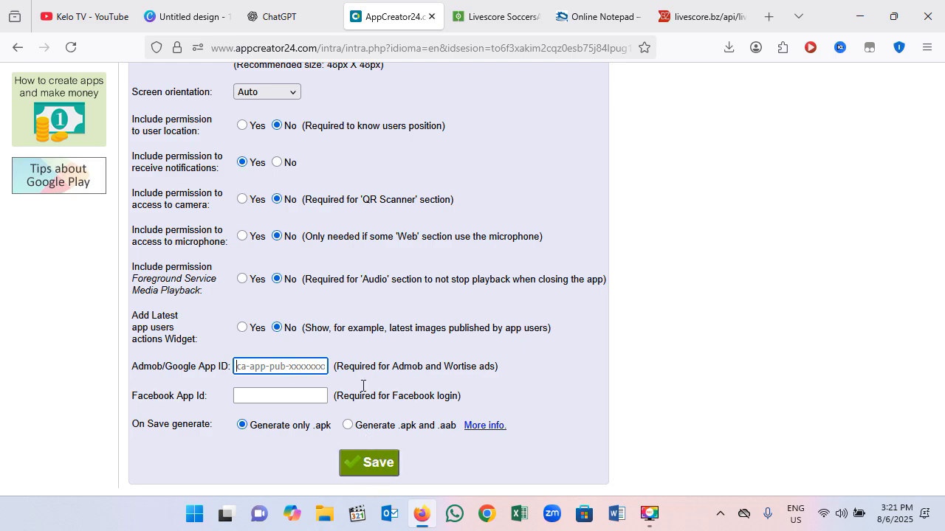
pyautogui.scroll(-1, 384, 312)
pyautogui.scroll(3, 305, 320)
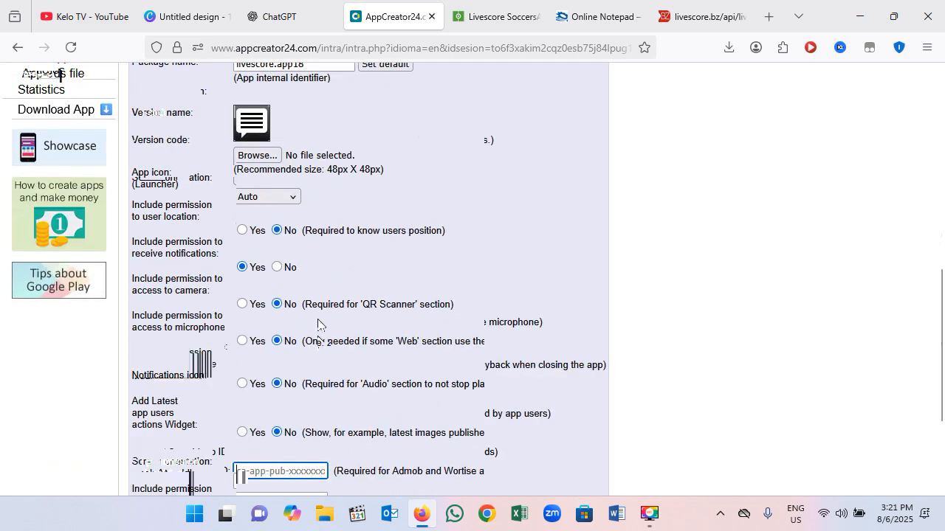
pyautogui.scroll(3, 319, 324)
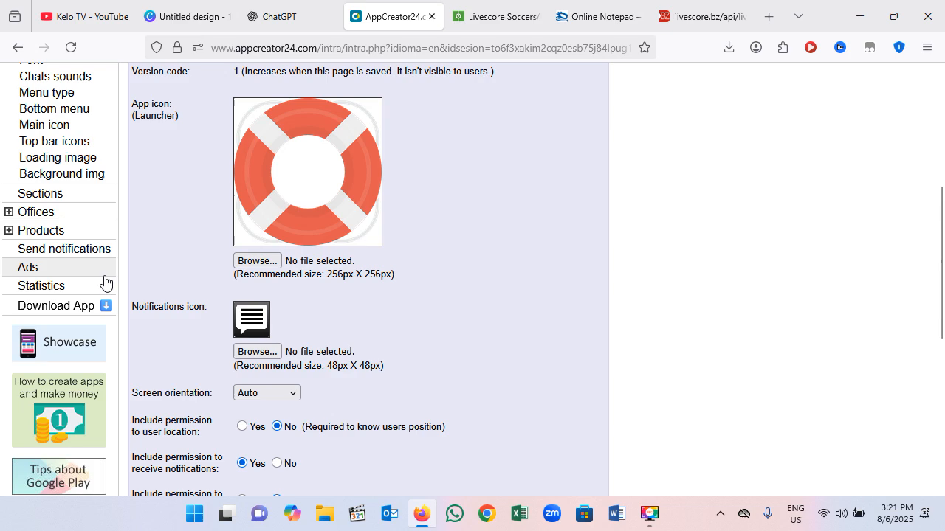
# - Examine the app's ad settings, covering banner, interstitial, native, in-chat and rewarded video ads
pyautogui.click(58, 271)
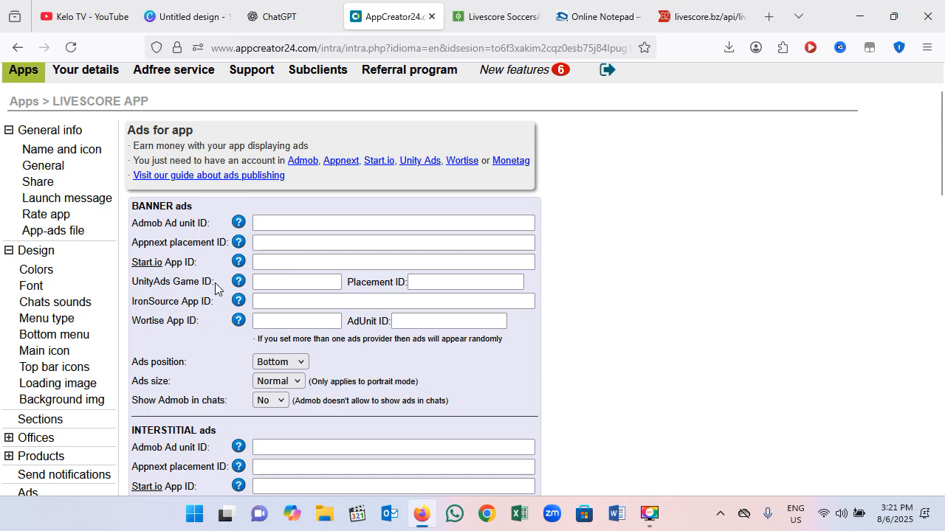
pyautogui.click(278, 224)
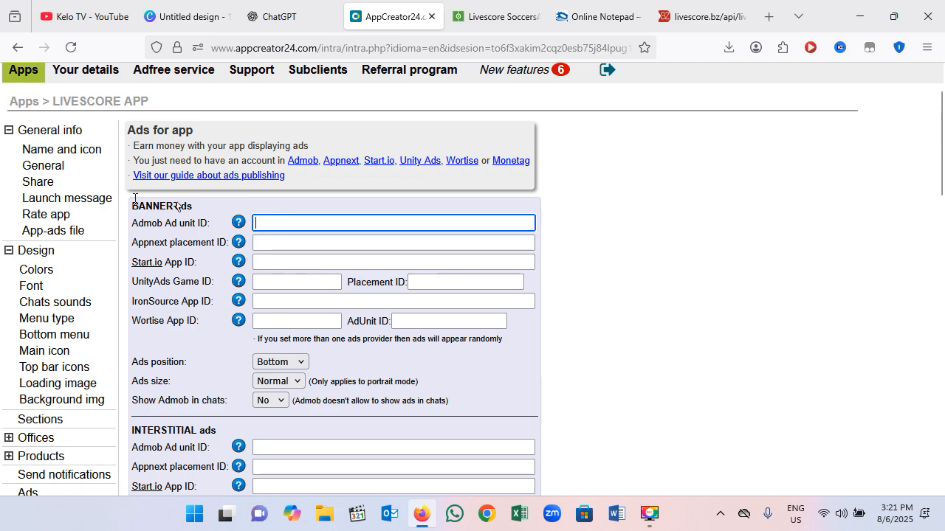
pyautogui.scroll(-2, 265, 220)
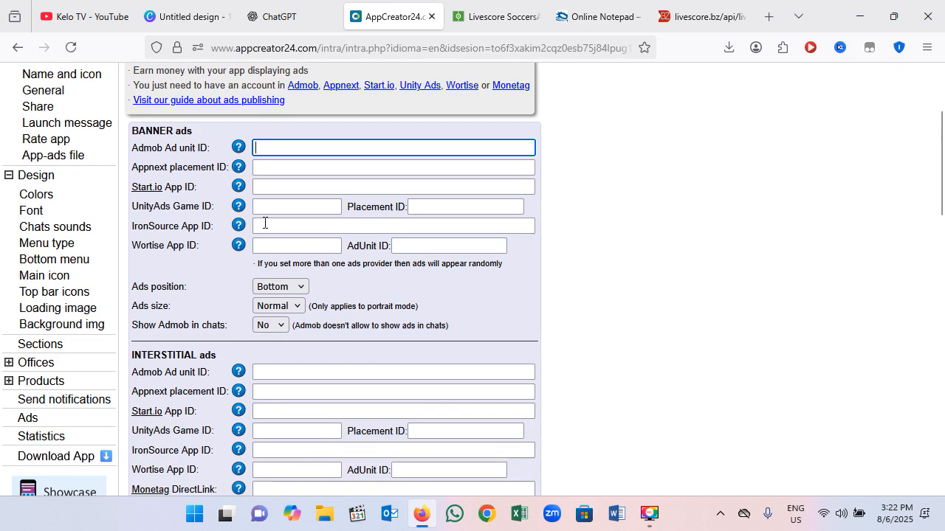
pyautogui.scroll(-2, 266, 328)
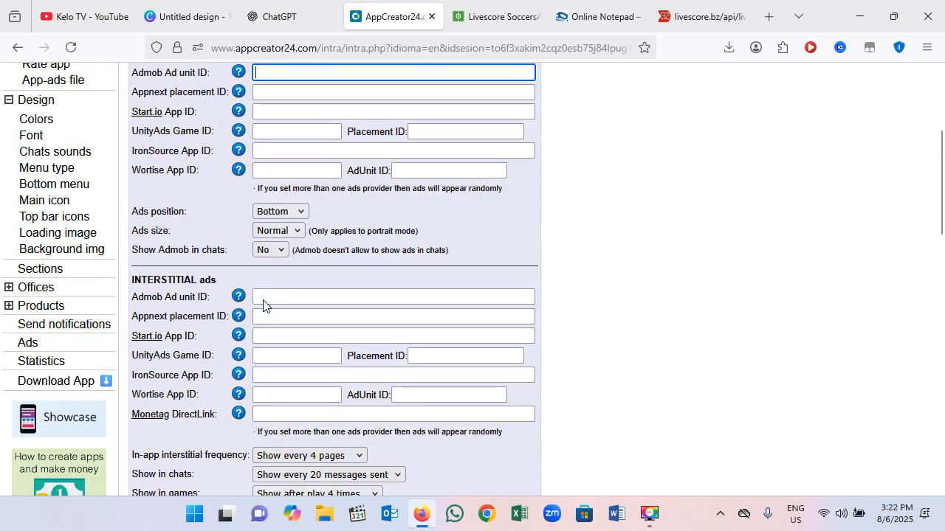
pyautogui.scroll(-1, 263, 300)
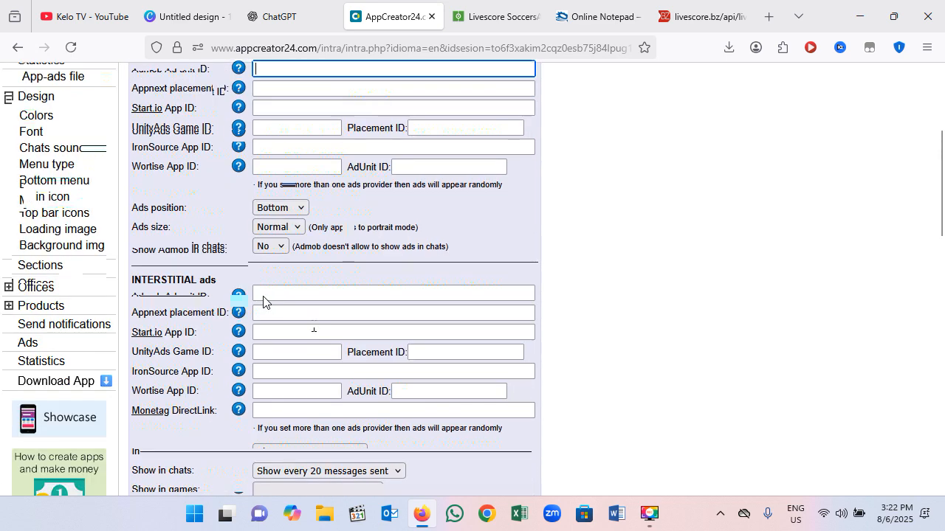
pyautogui.scroll(-4, 263, 300)
pyautogui.click(282, 329)
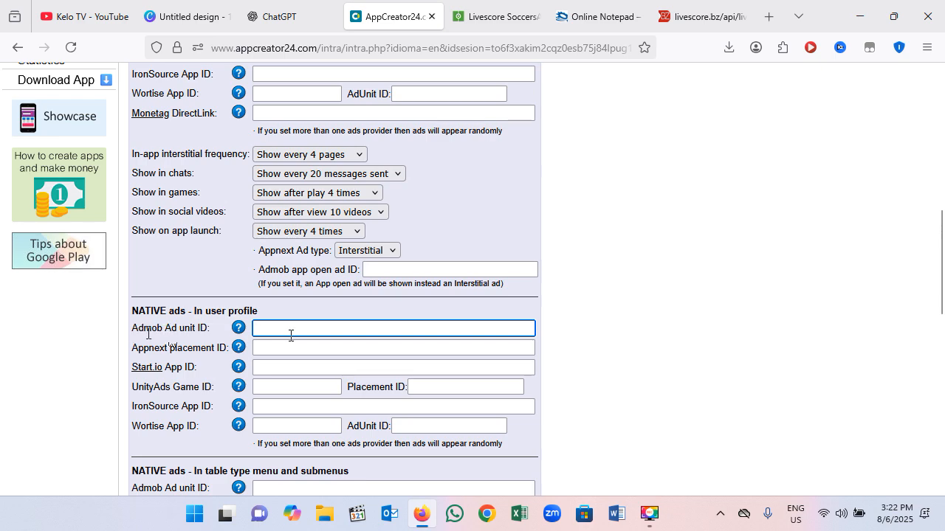
pyautogui.scroll(-6, 290, 335)
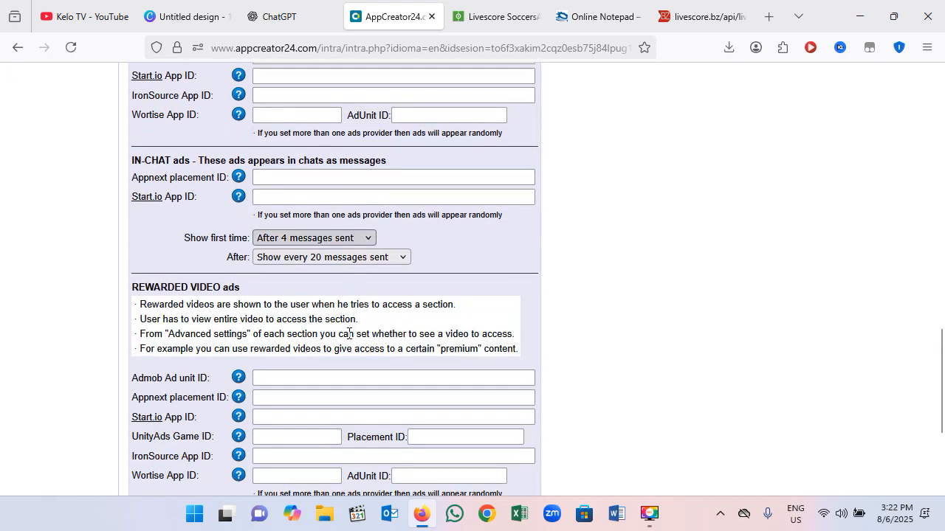
pyautogui.click(275, 380)
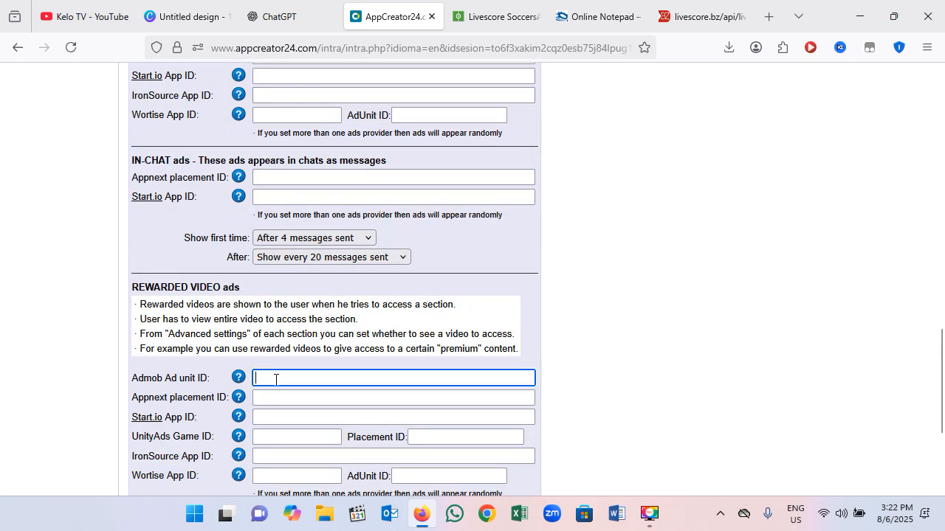
pyautogui.scroll(-1, 276, 379)
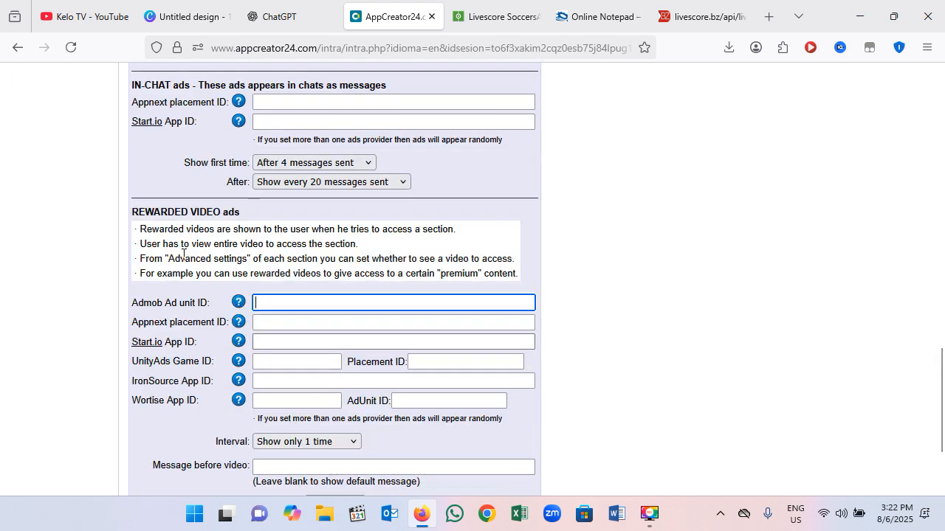
pyautogui.scroll(-2, 183, 253)
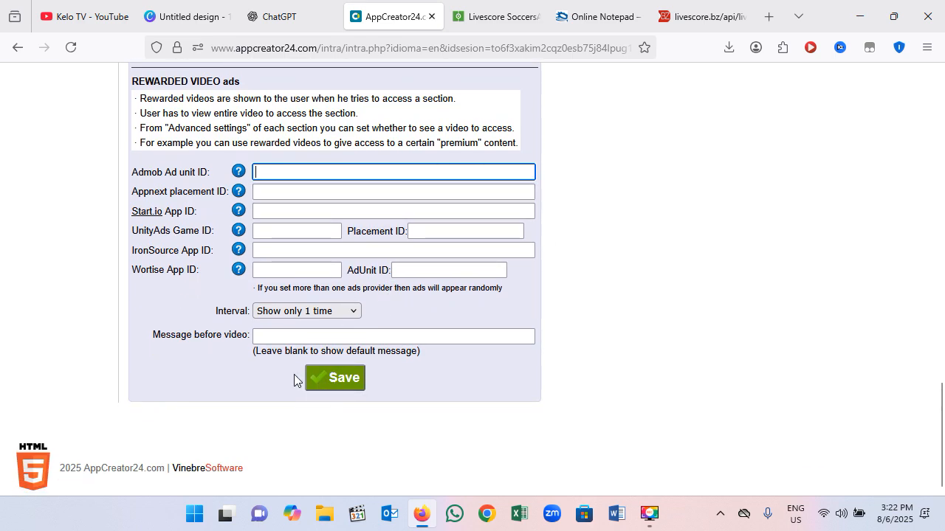
pyautogui.scroll(3, 572, 250)
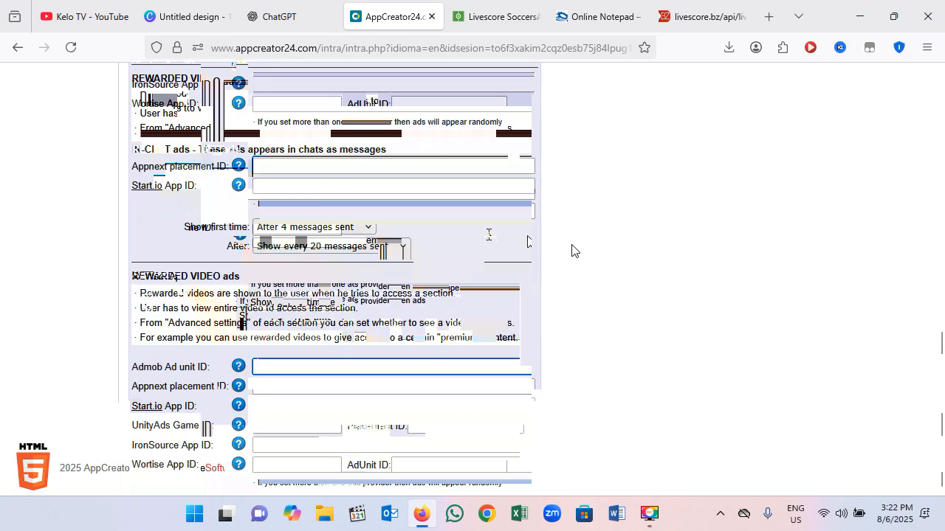
pyautogui.scroll(10, 574, 251)
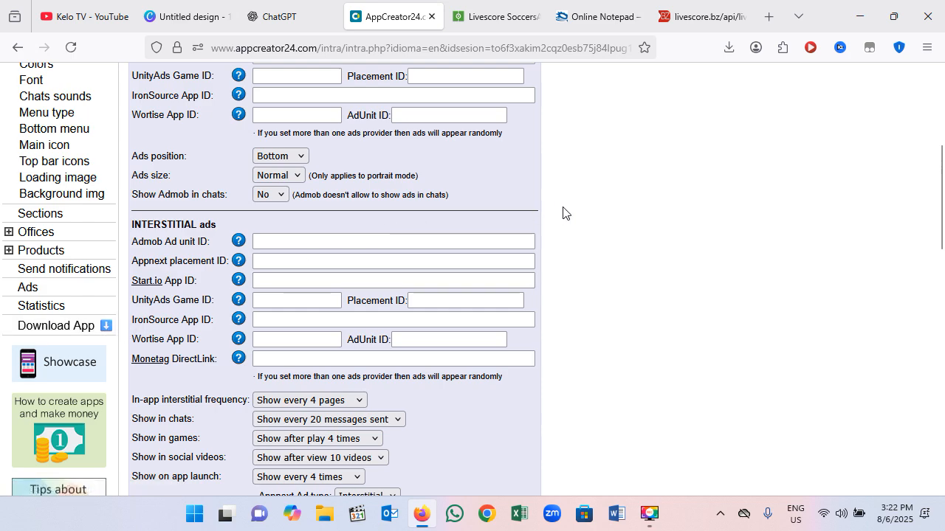
# - Open the download page of the livescore app
pyautogui.click(108, 333)
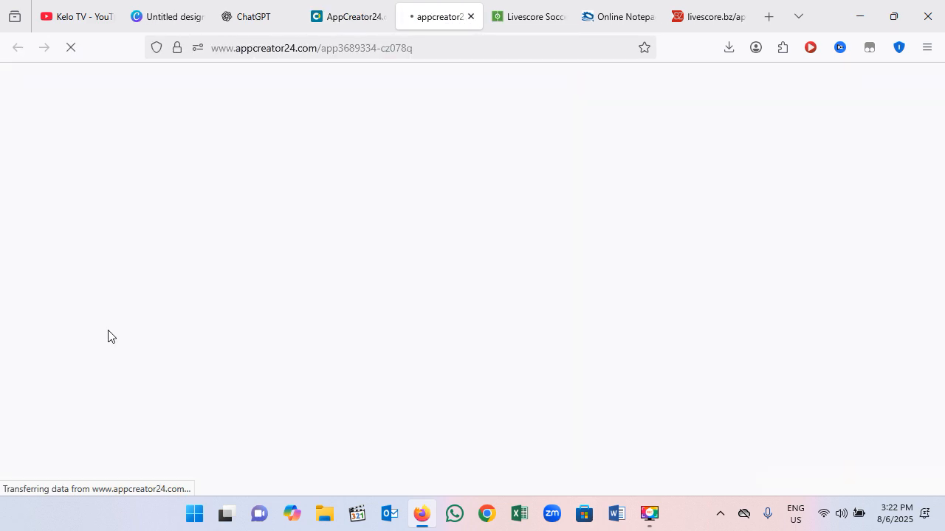